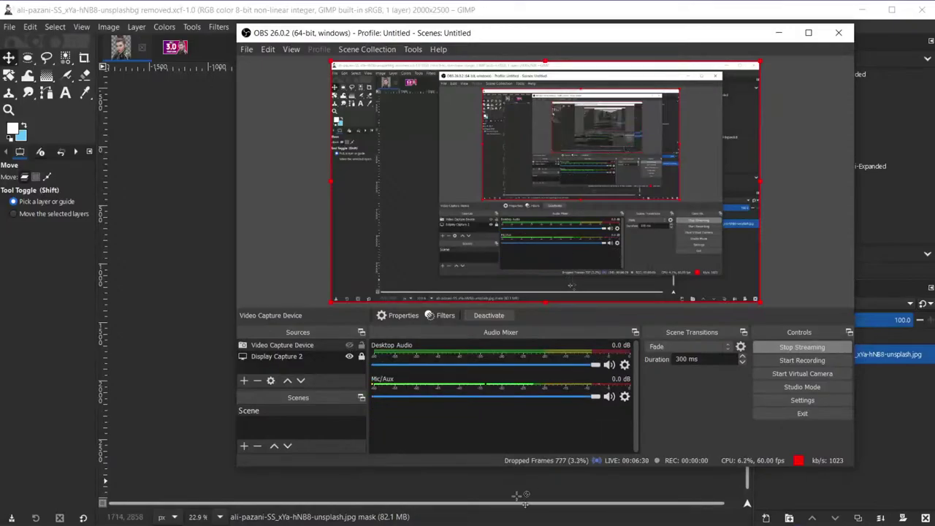
Switch to the web browser and look through the Davies Media Design home page down to its help articles.
left_click(488, 491)
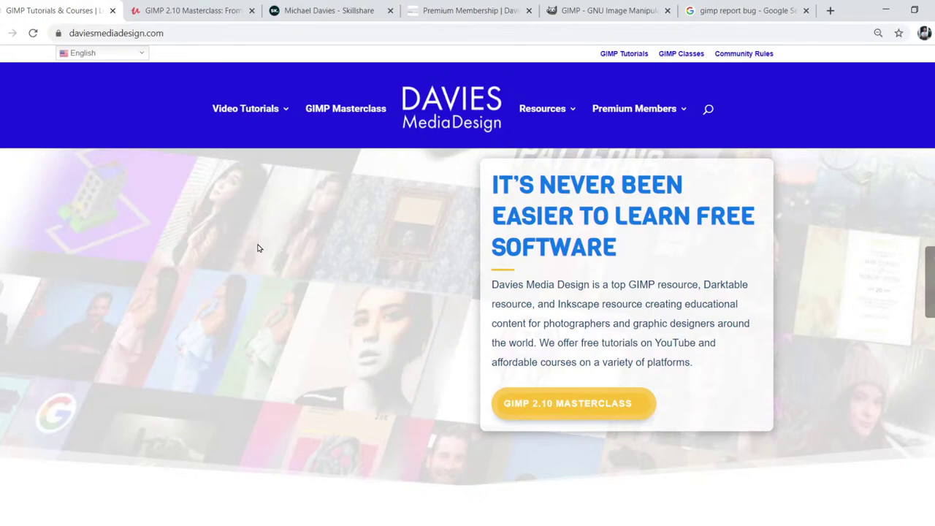
scroll(255, 252, "down", 5)
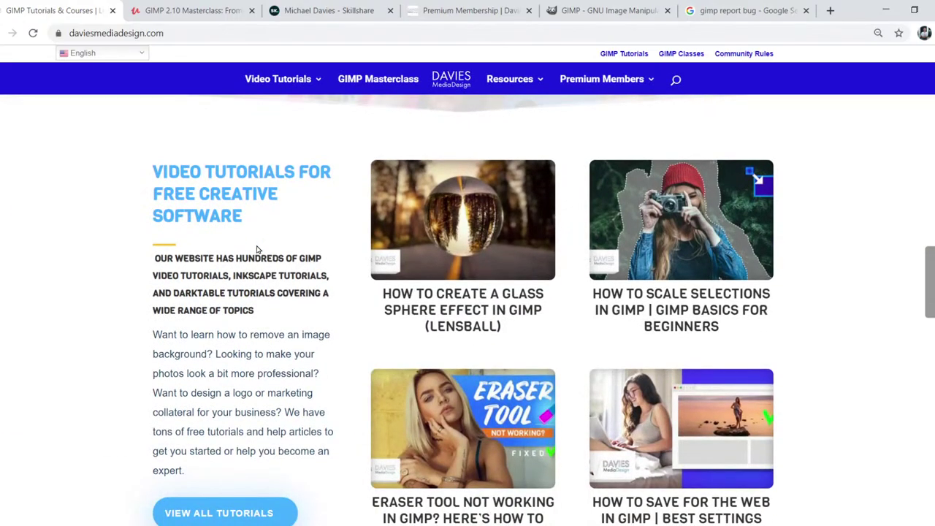
scroll(257, 250, "down", 8)
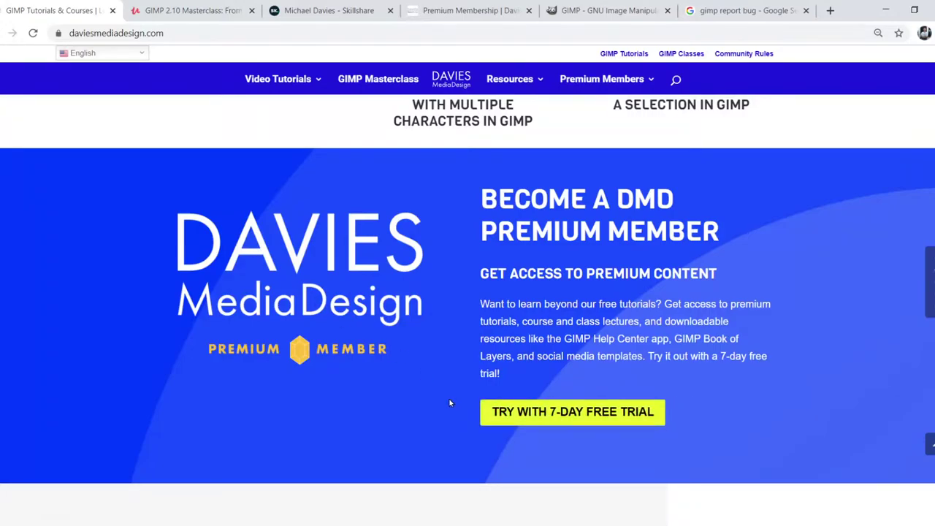
scroll(432, 388, "down", 7)
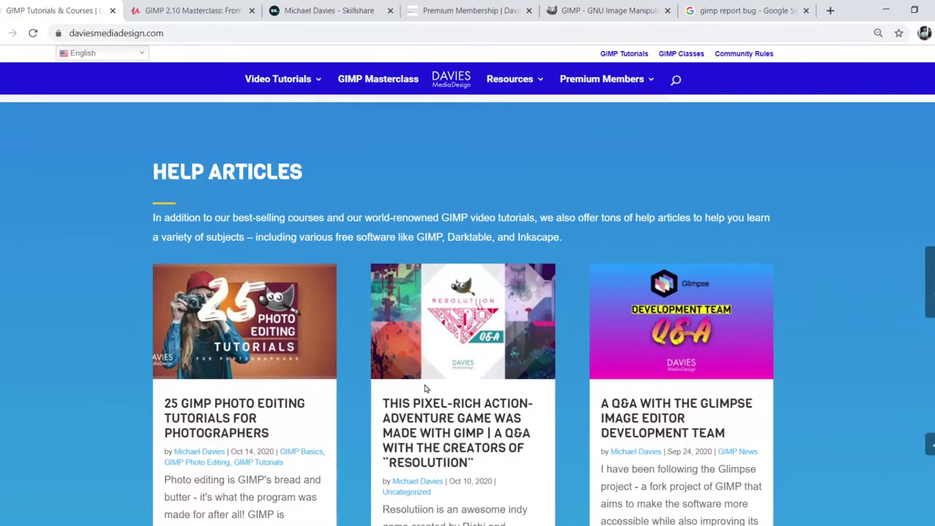
scroll(426, 389, "down", 6)
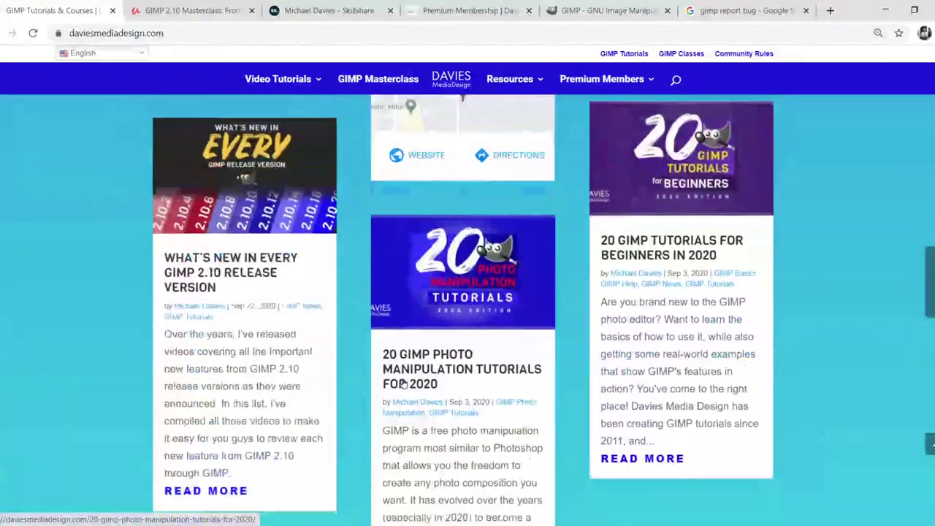
scroll(401, 385, "down", 4)
View the Udemy GIMP 2.10 Masterclass page, the Skillshare teacher profile and the Davies Media Design Premium Membership page.
left_click(196, 10)
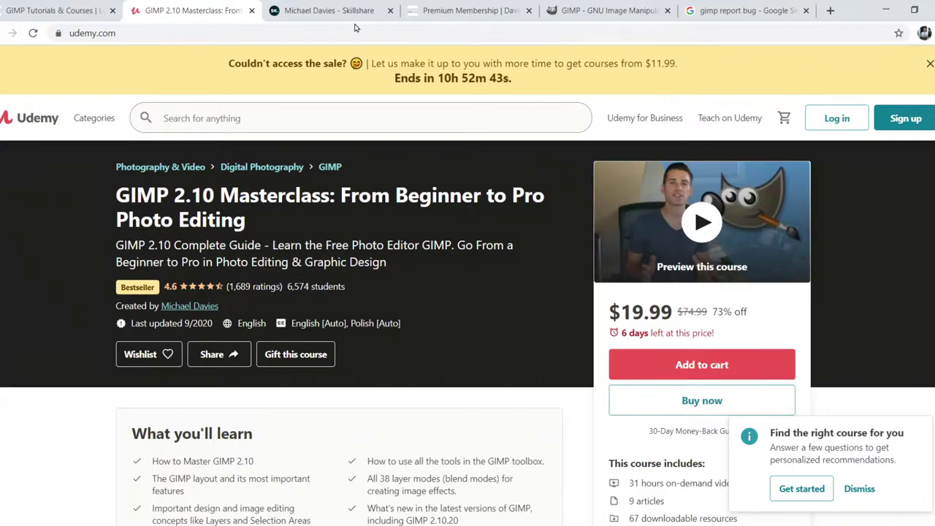
key("ctrl+Tab")
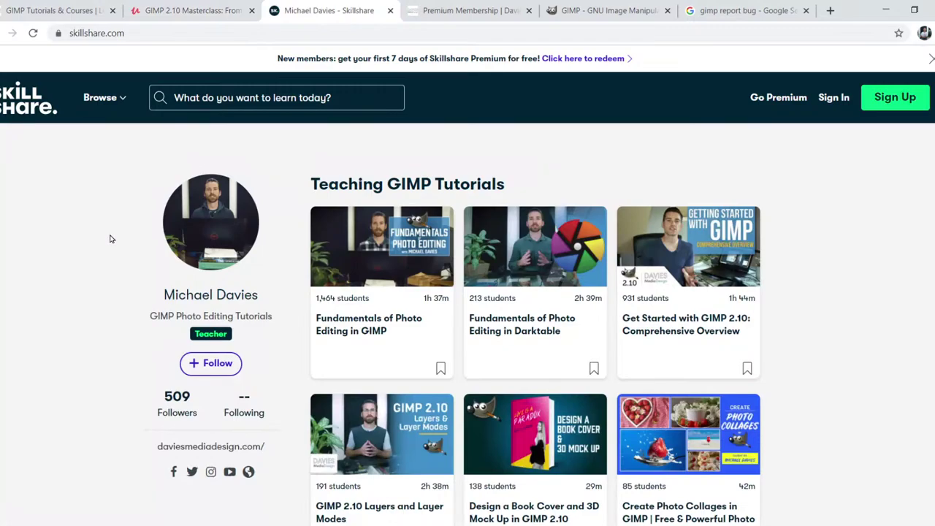
key("ctrl+Tab")
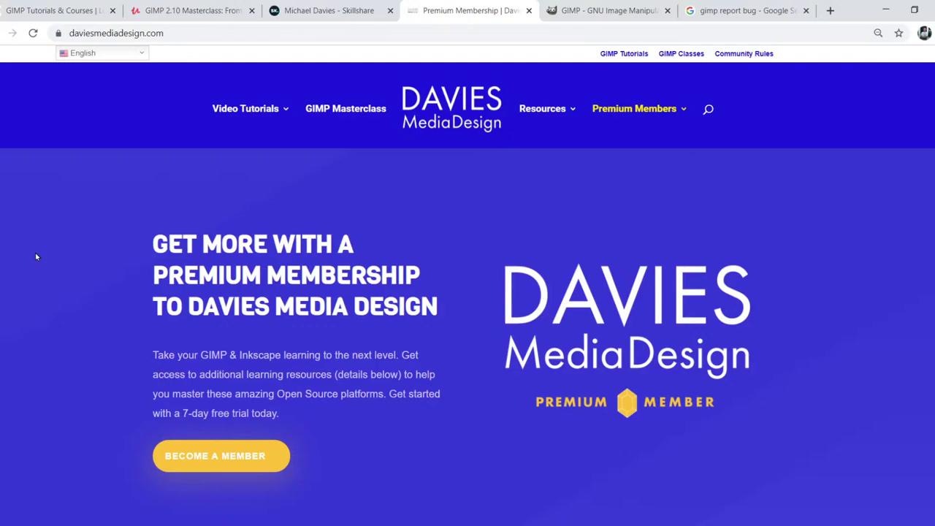
Open the development downloads page of the GIMP website by way of its regular download page.
left_click(581, 11)
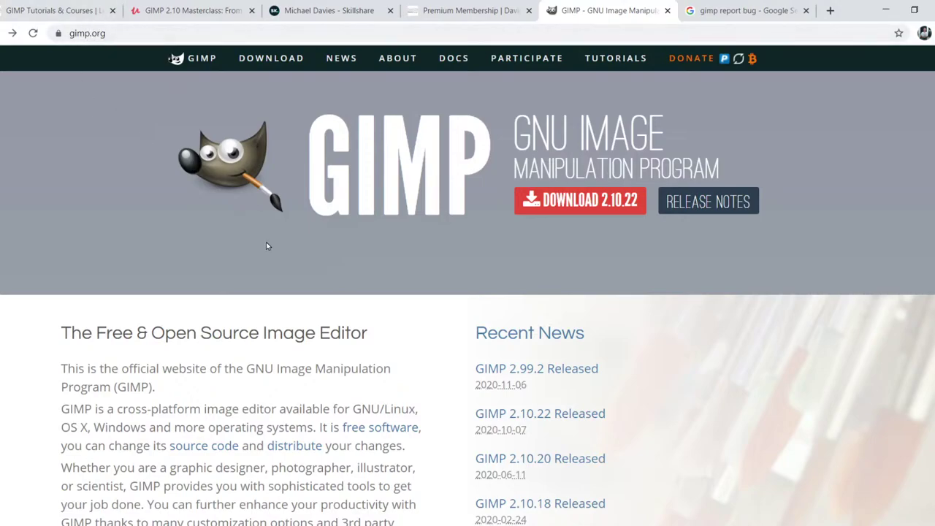
left_click(283, 61)
scroll(322, 307, "down", 2)
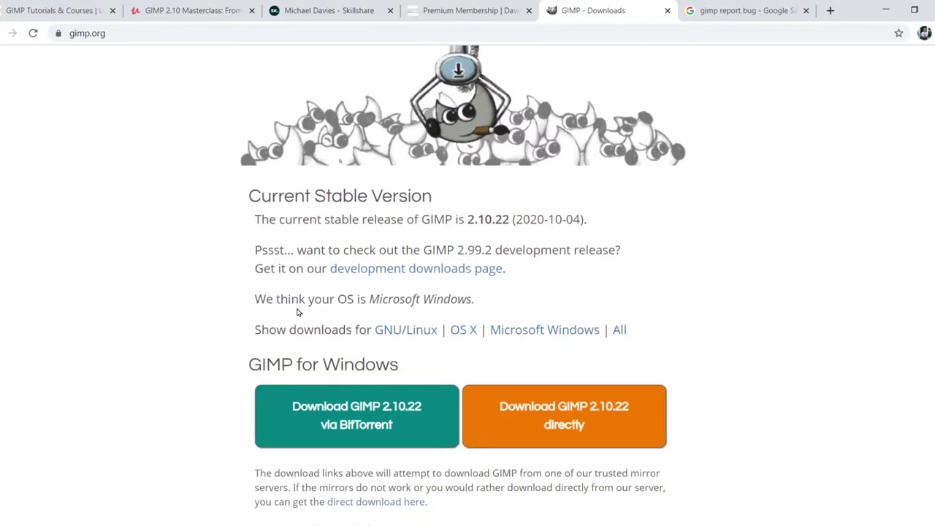
left_click_drag(255, 250, 297, 250)
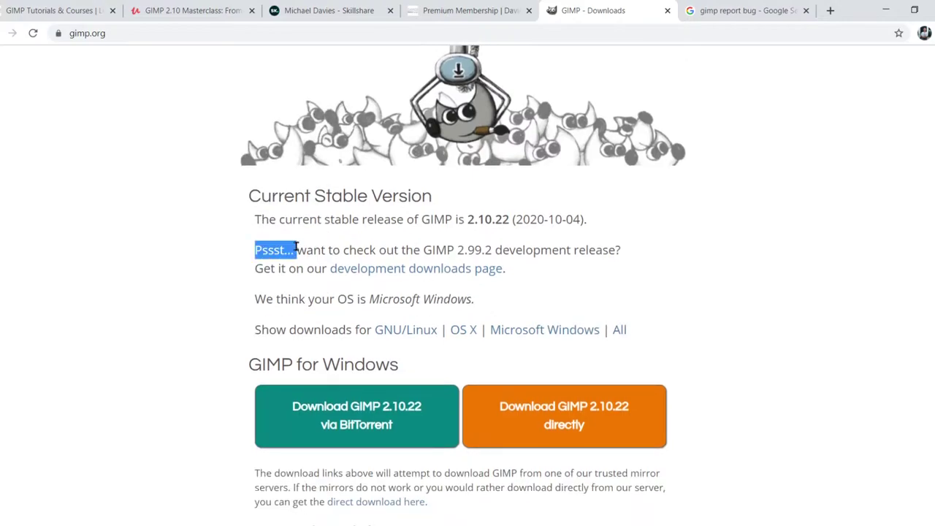
left_click(267, 287)
left_click(377, 269)
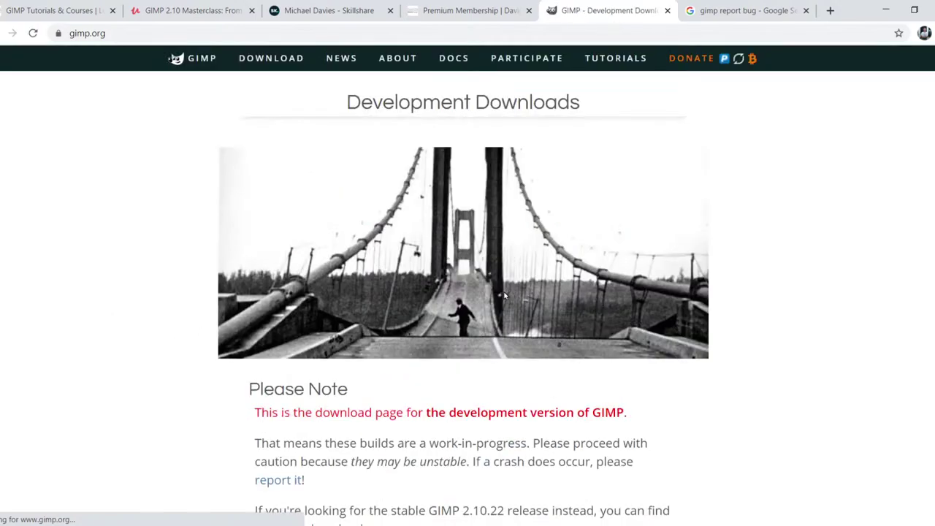
Read the instability note and the Windows download options for GIMP 2.99.2 on the Development Downloads page.
scroll(512, 311, "down", 2)
scroll(512, 310, "up", 2)
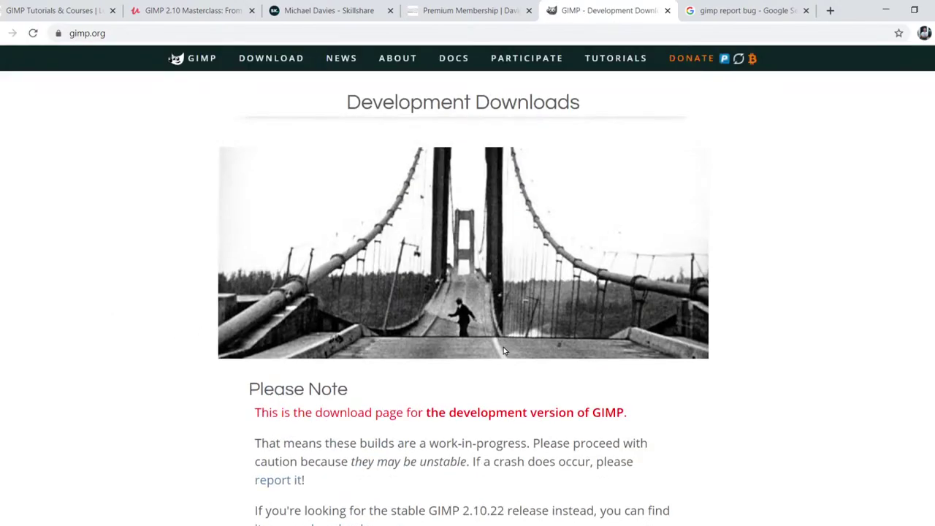
scroll(490, 342, "down", 3)
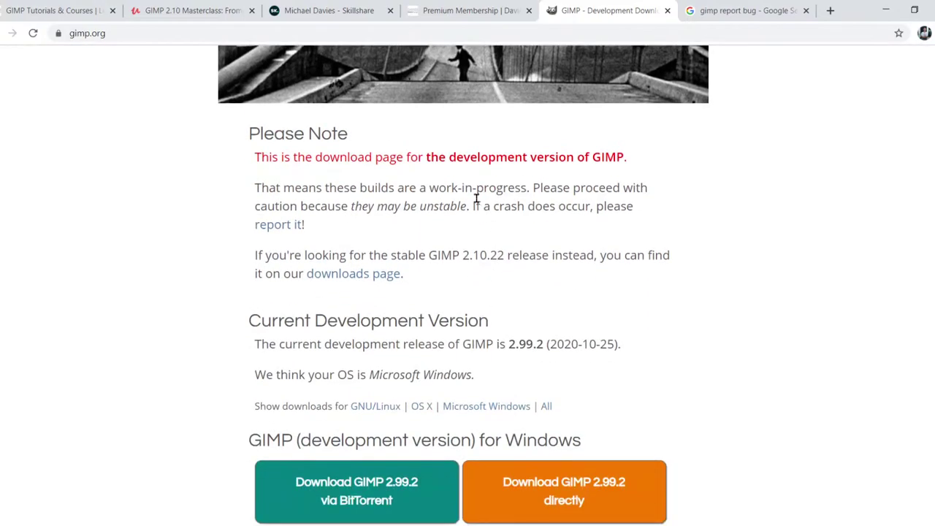
left_click_drag(421, 208, 461, 207)
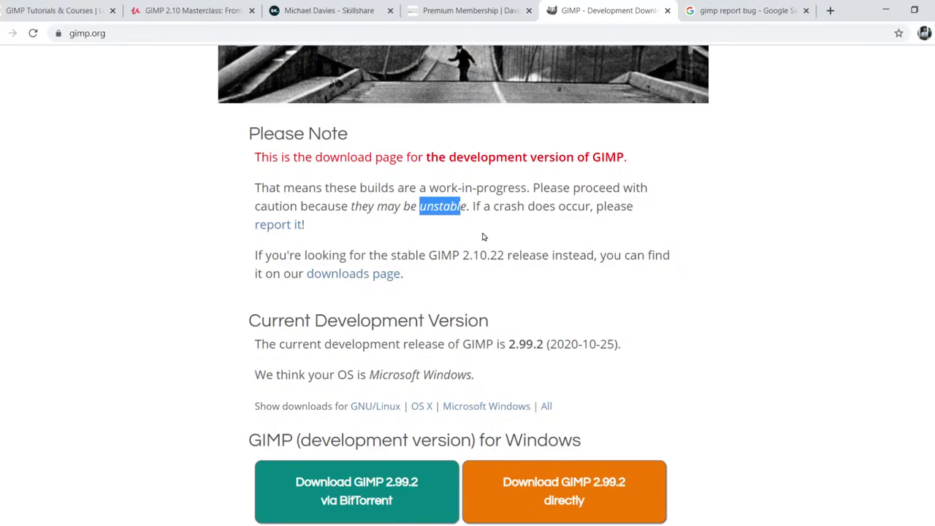
left_click(476, 221)
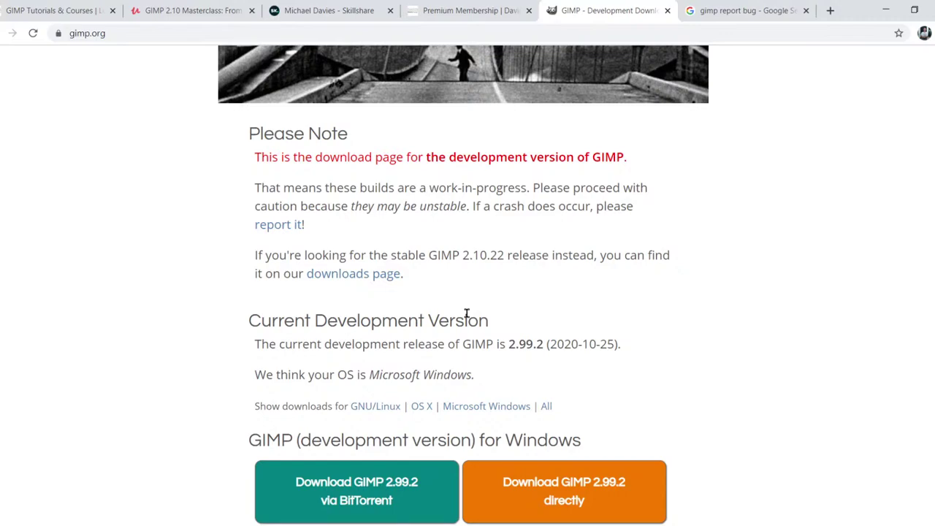
scroll(462, 312, "down", 3)
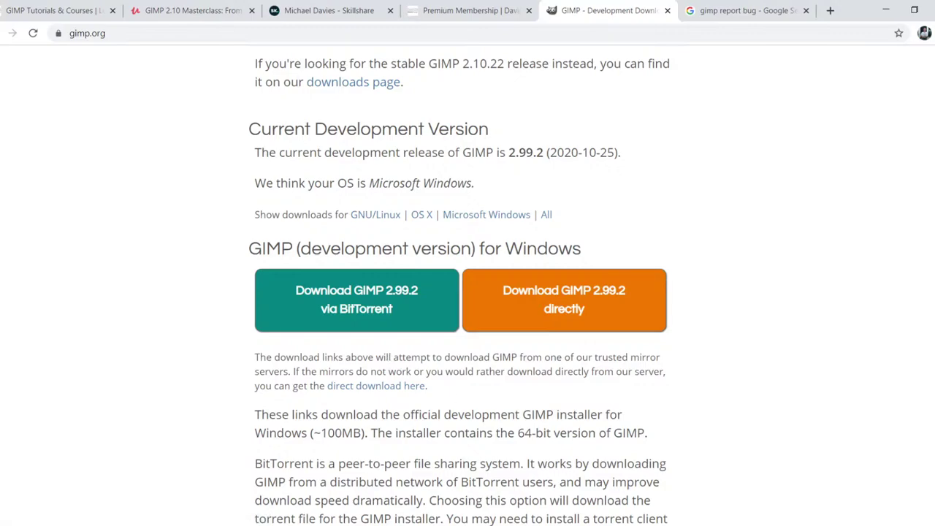
key("alt+Tab")
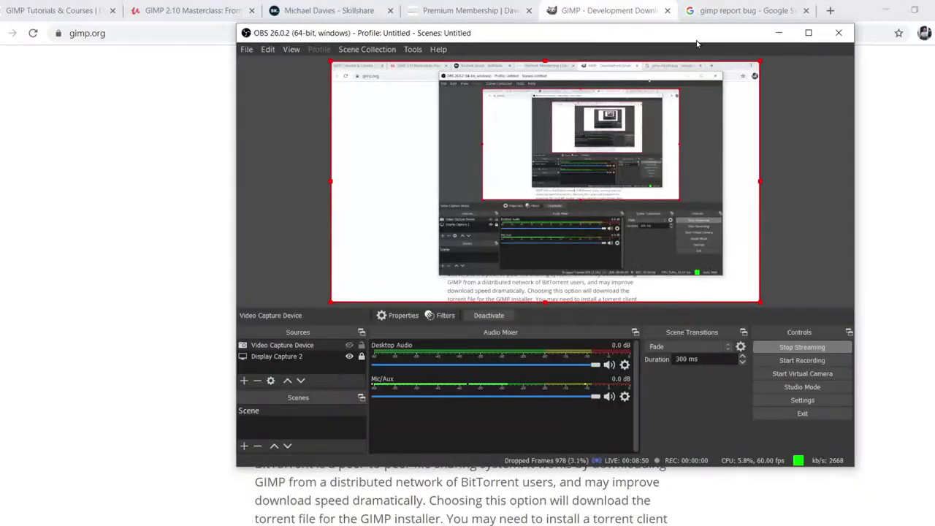
left_click(777, 34)
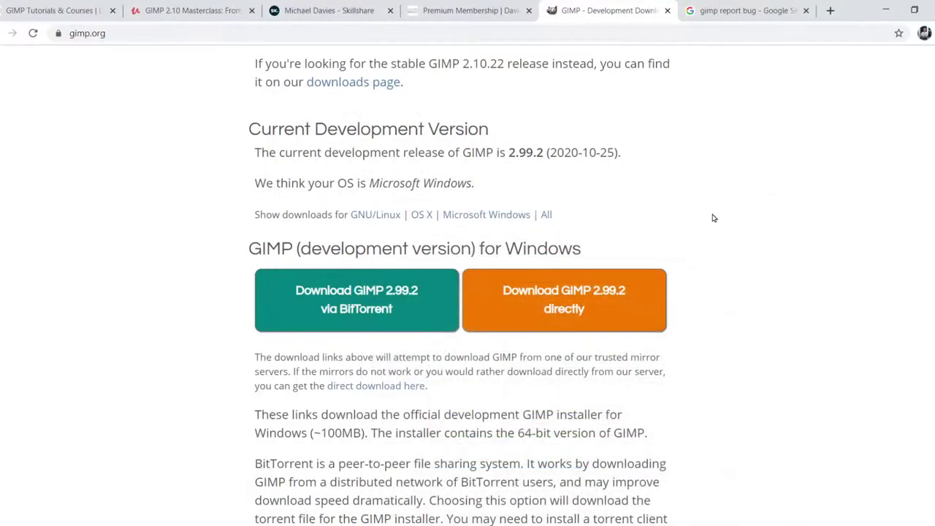
Open the Bugs page of gimp.org from the Google results for "gimp report bug".
left_click(727, 13)
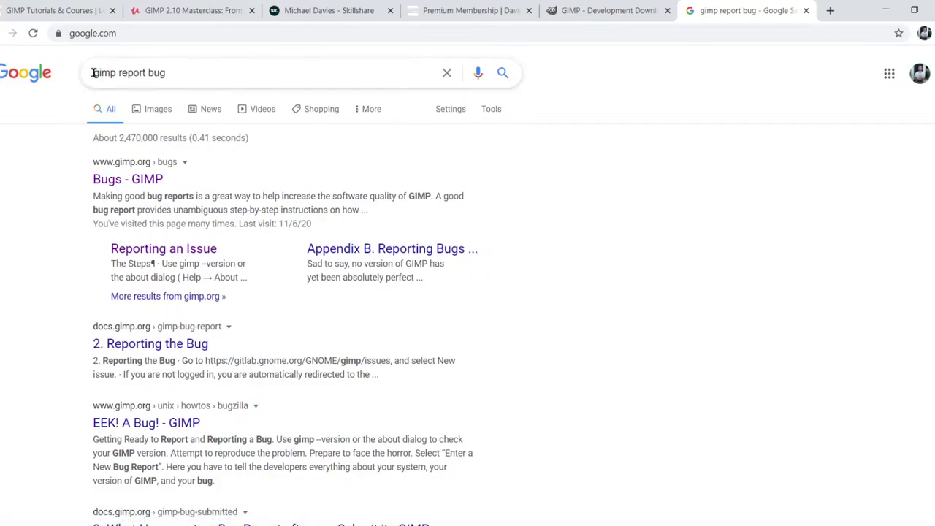
left_click_drag(93, 72, 167, 70)
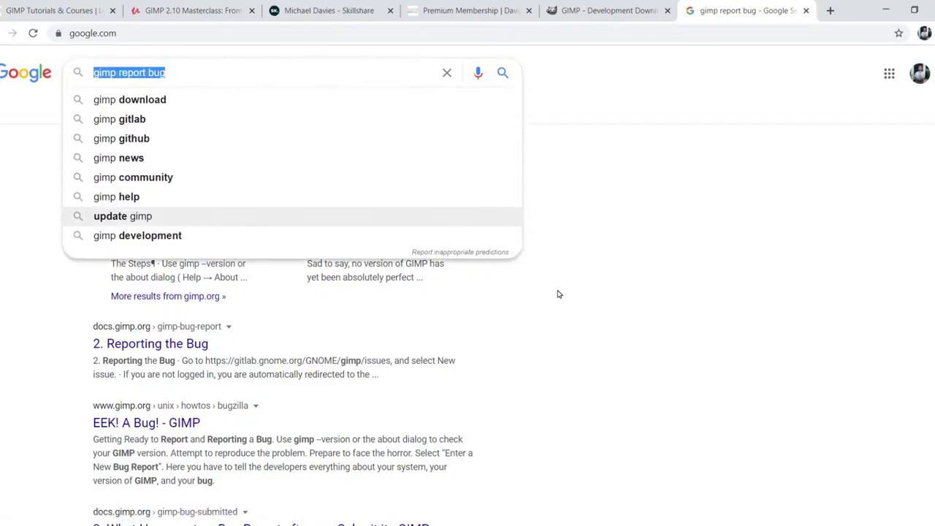
left_click(713, 304)
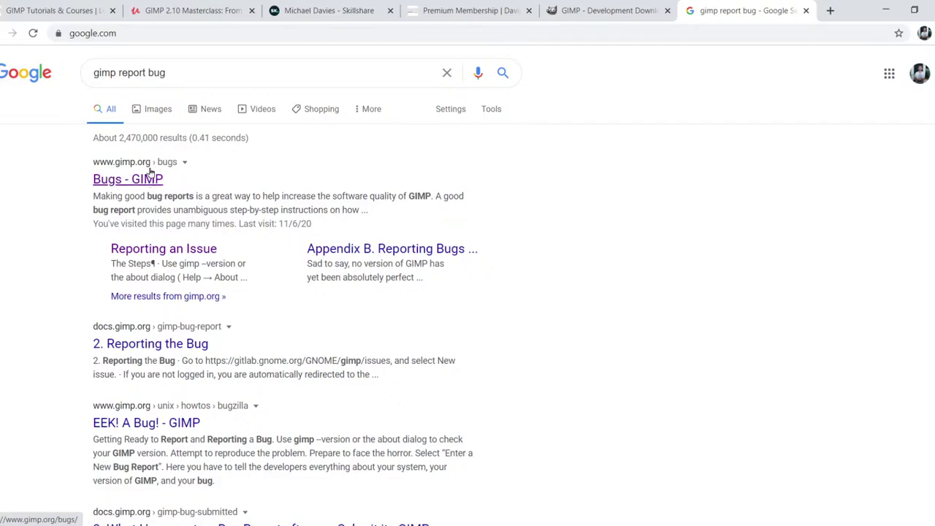
left_click(144, 181)
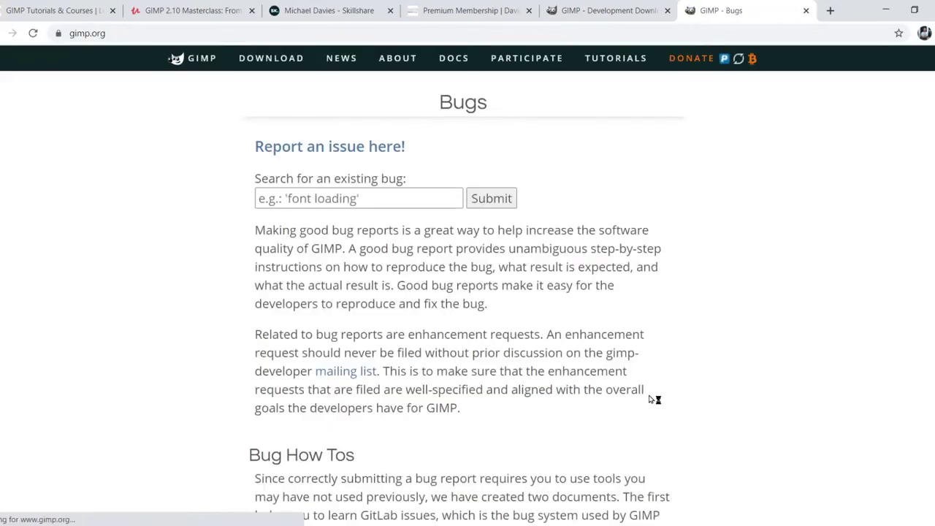
Start a new GIMP issue report on GNOME GitLab and apply the bug template to its description.
left_click(348, 157)
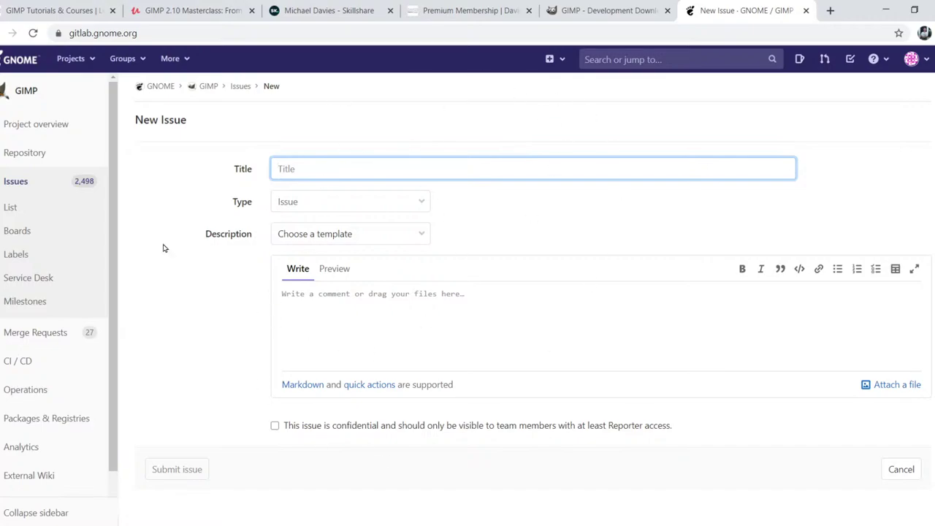
left_click(410, 242)
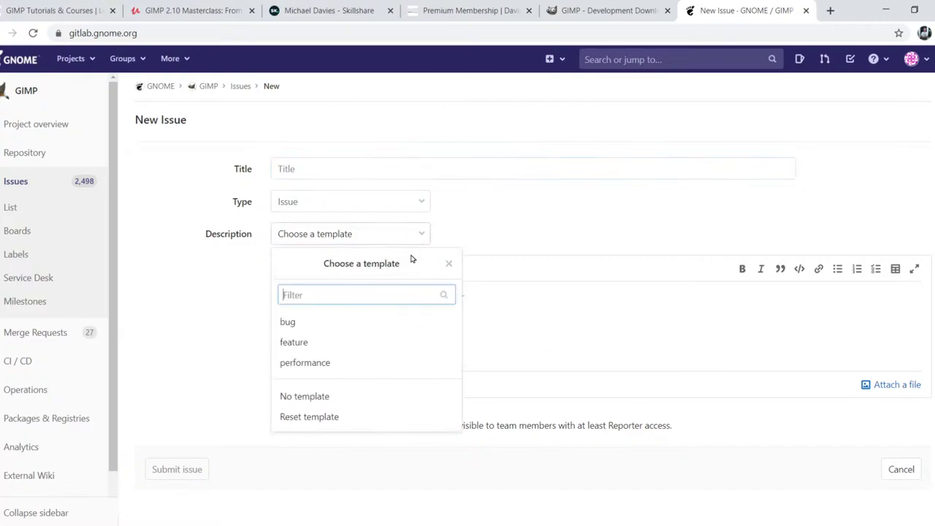
left_click(351, 324)
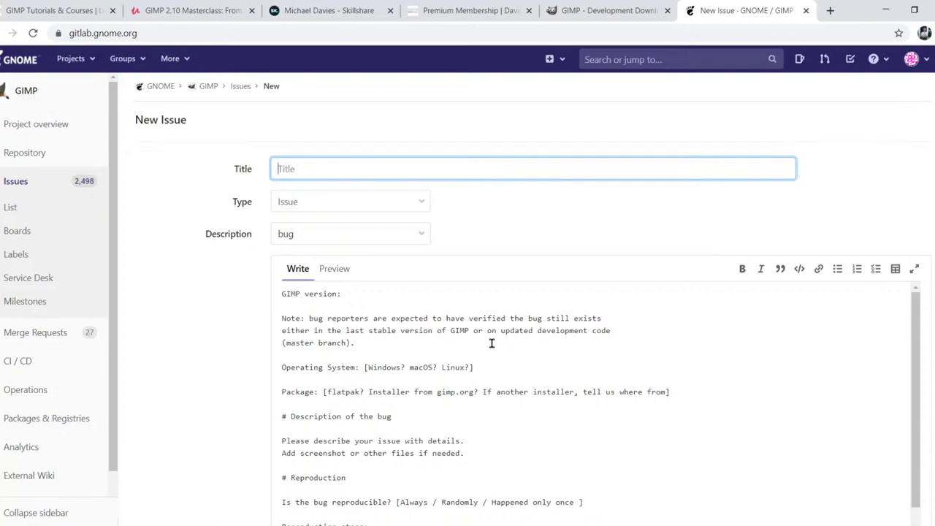
Close the new issue, Davies Media Design, Udemy, Skillshare and Premium Membership tabs, leaving the GIMP Development Downloads tab open.
middle_click(694, 6)
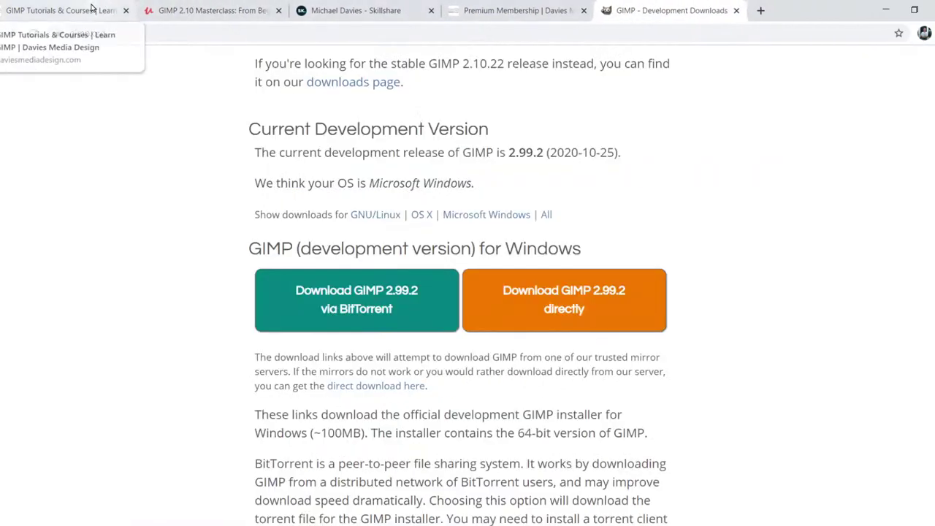
middle_click(90, 7)
middle_click(87, 8)
middle_click(87, 7)
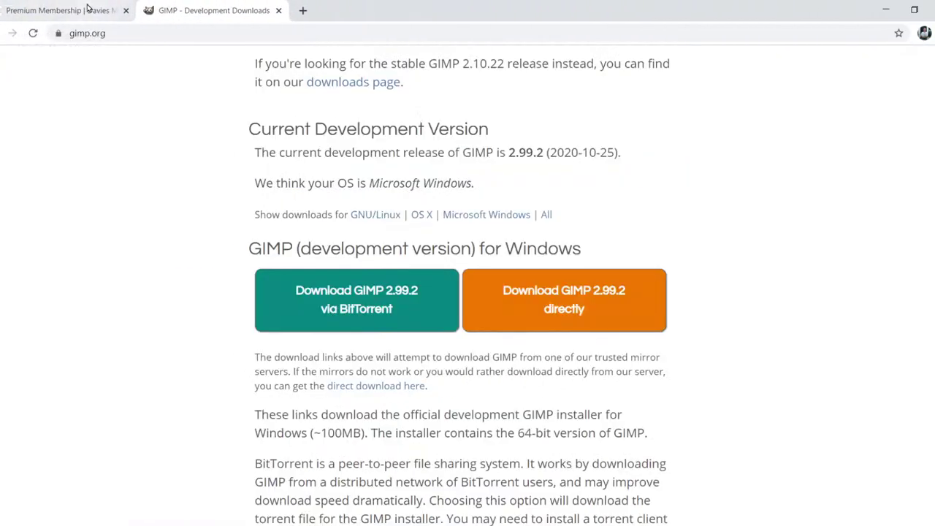
middle_click(86, 7)
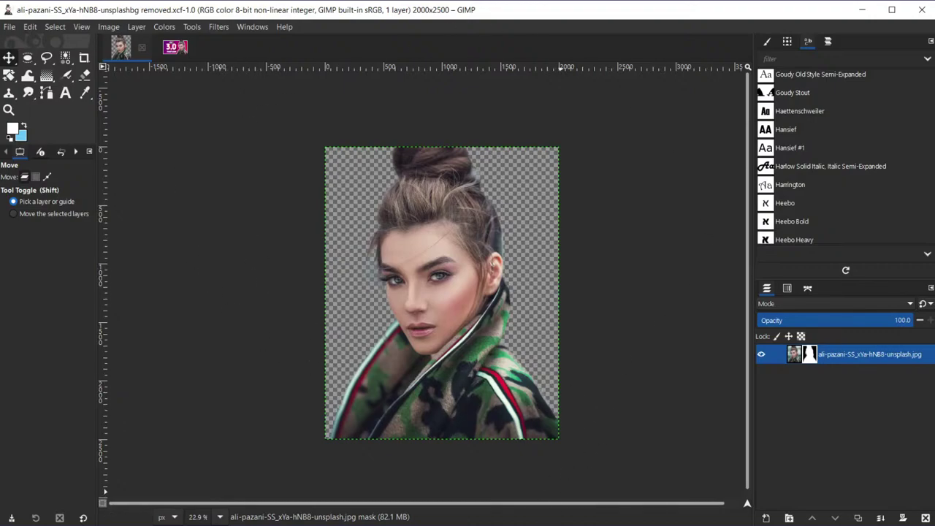
key("alt+Tab")
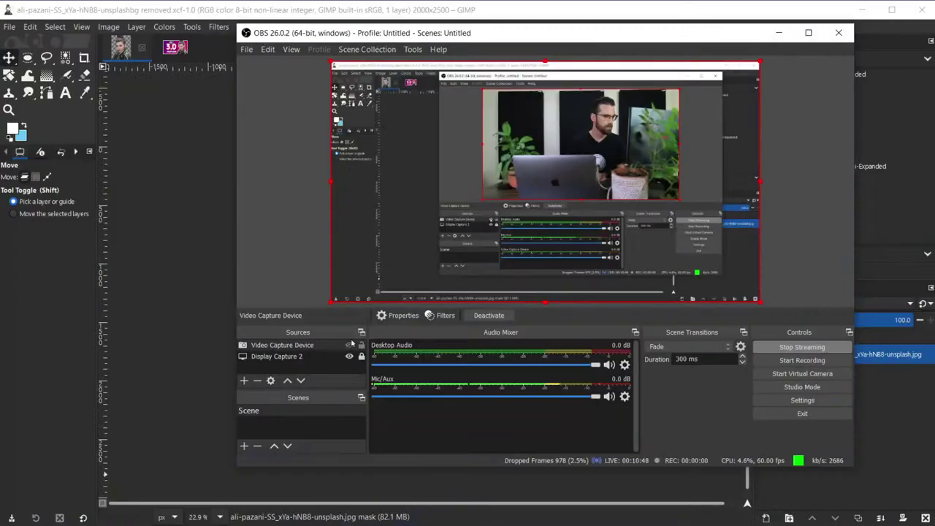
left_click(779, 32)
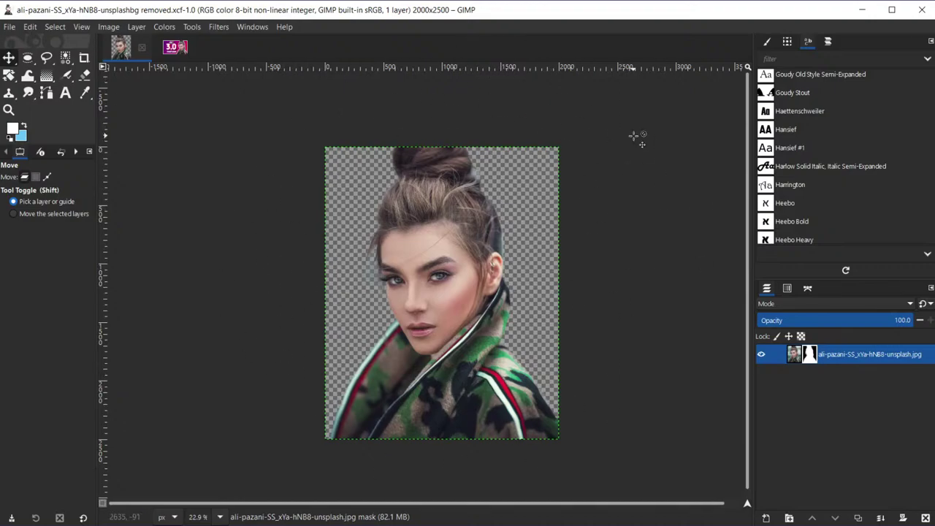
Try out the opacity slider on the portrait layer, leaving the opacity at 100.
left_click_drag(859, 320, 919, 323)
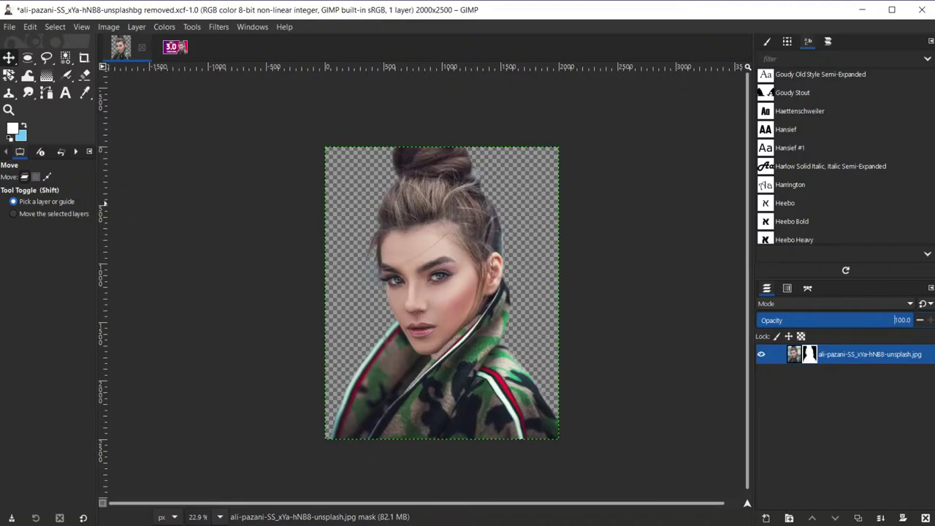
Open the foreground color settings and look through the CMYK, watercolor, wheel and palette color selectors.
left_click(13, 132)
left_click_drag(100, 34, 360, 51)
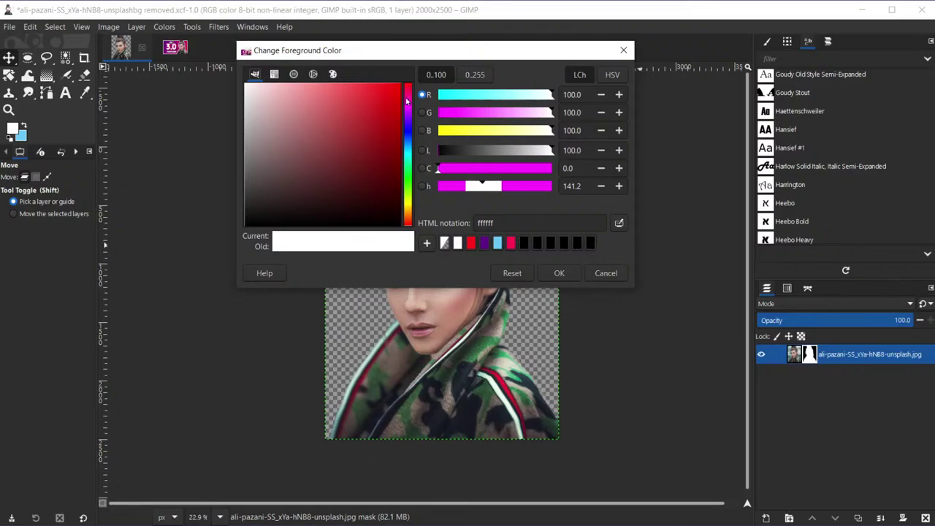
left_click(274, 74)
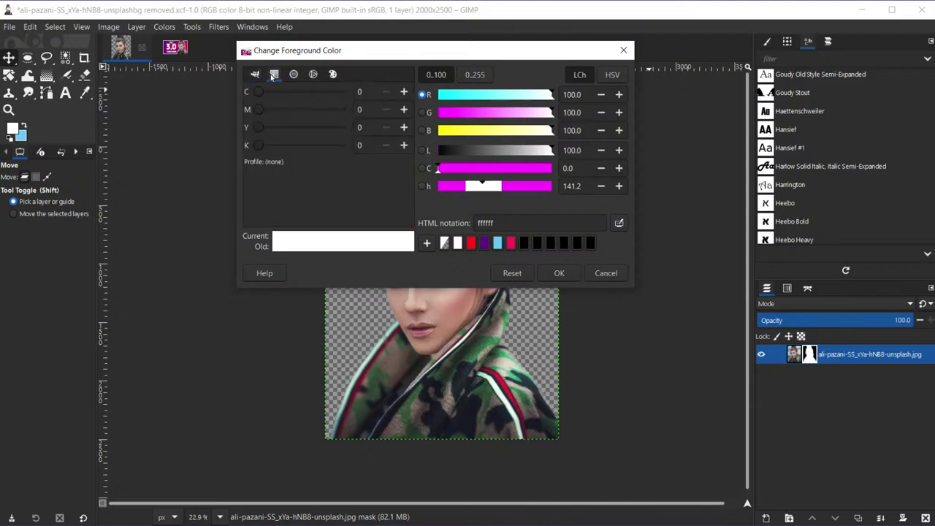
left_click(294, 74)
left_click(313, 76)
left_click(332, 78)
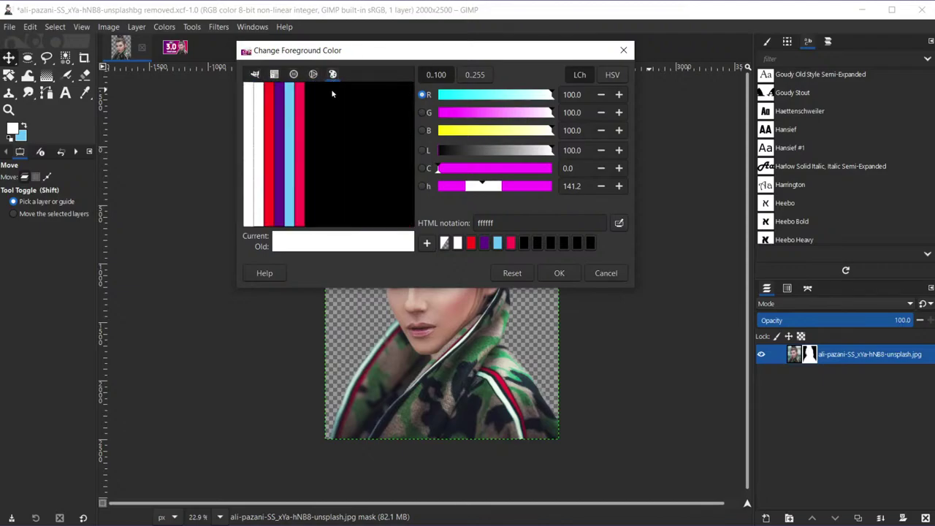
Return the foreground color settings to the GIMP selector and compare the HSV and LCh color models.
left_click(254, 76)
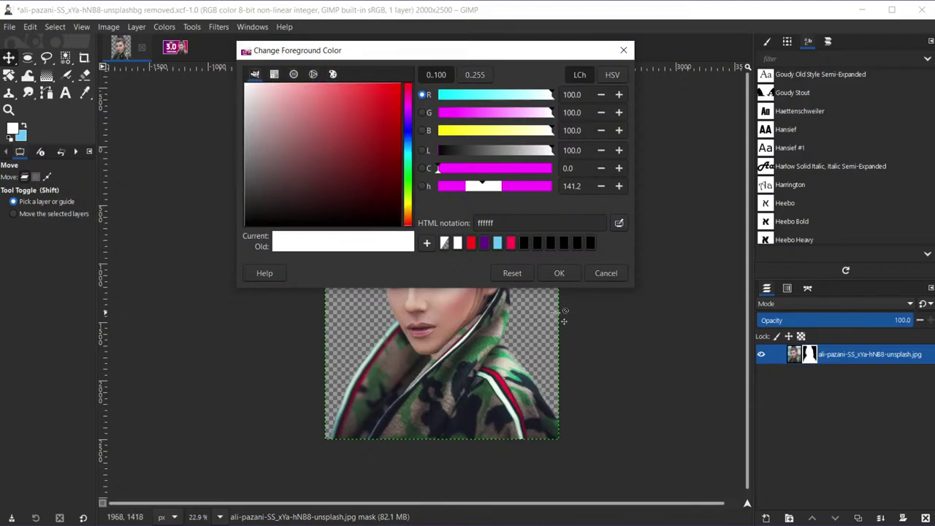
left_click(612, 74)
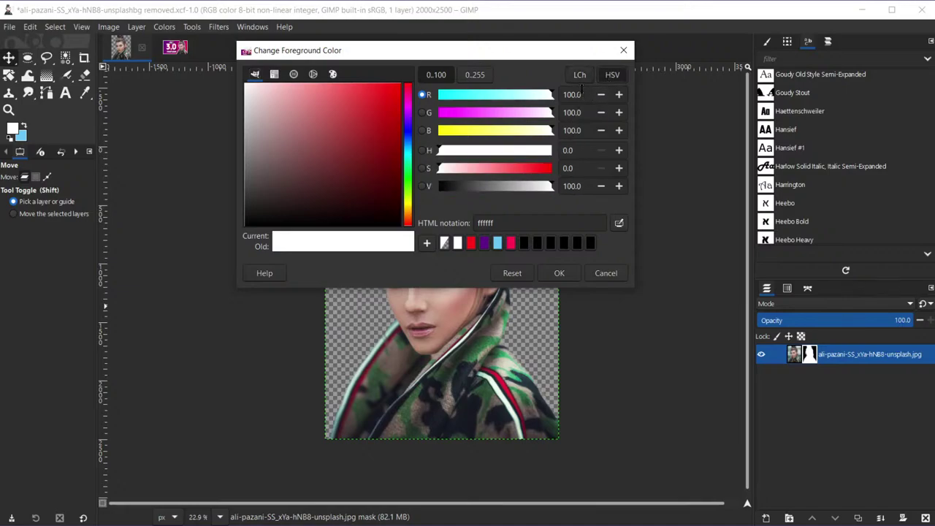
left_click(579, 75)
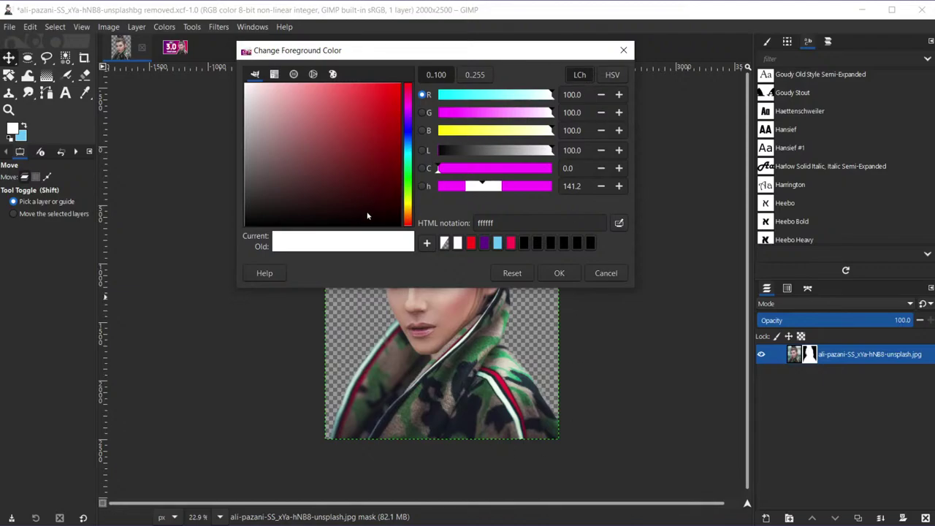
Try the pink, light blue, purple and red swatches from the color history, pick white again and close the color settings.
left_click(511, 243)
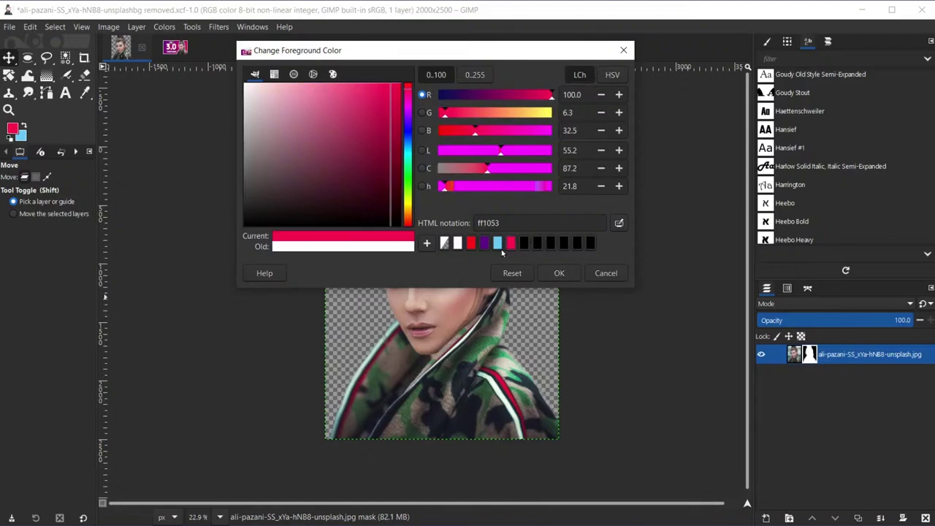
left_click(497, 246)
left_click(483, 244)
left_click(471, 244)
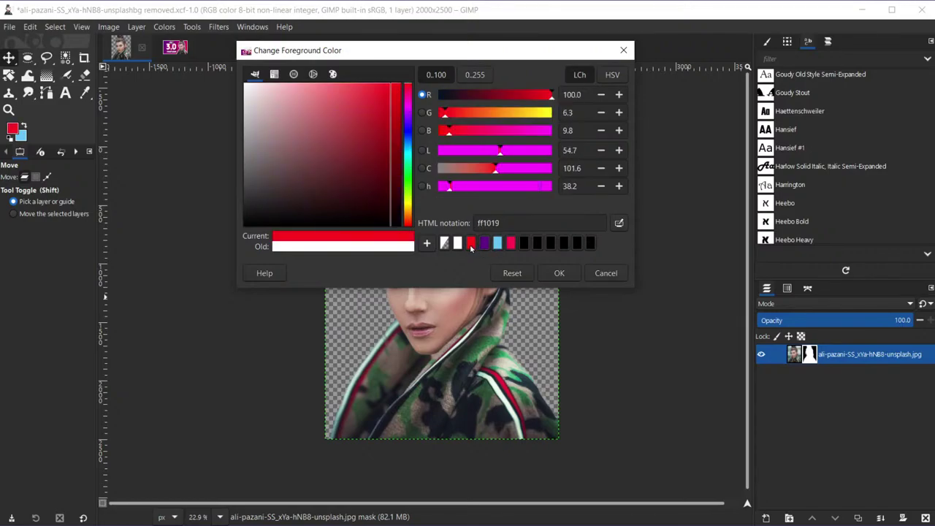
left_click(459, 244)
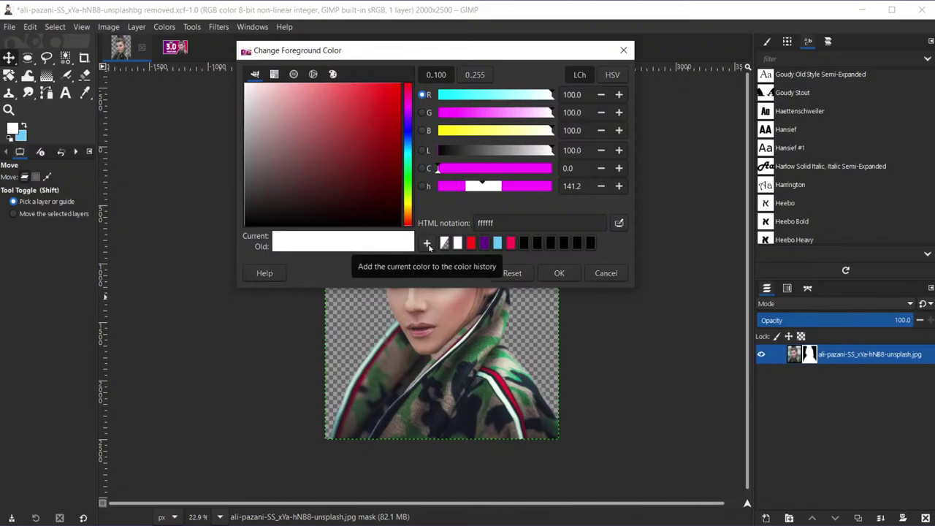
left_click(623, 50)
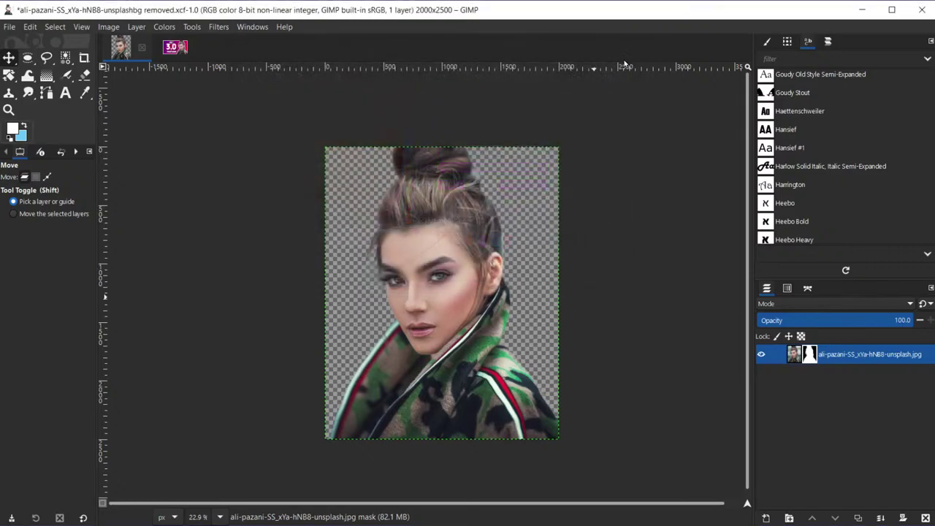
Look through the undo history and device status, and return to the Move tool's options.
left_click(40, 154)
left_click(62, 152)
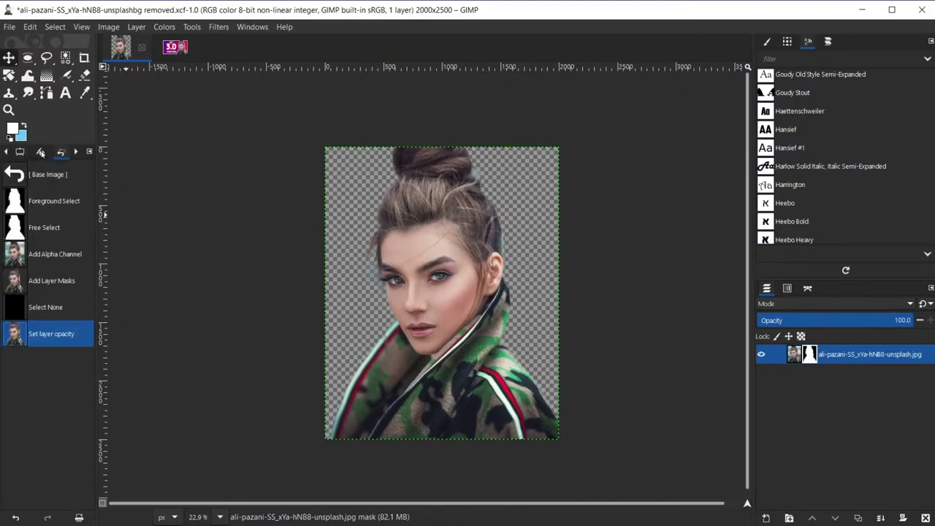
left_click(42, 152)
left_click(18, 155)
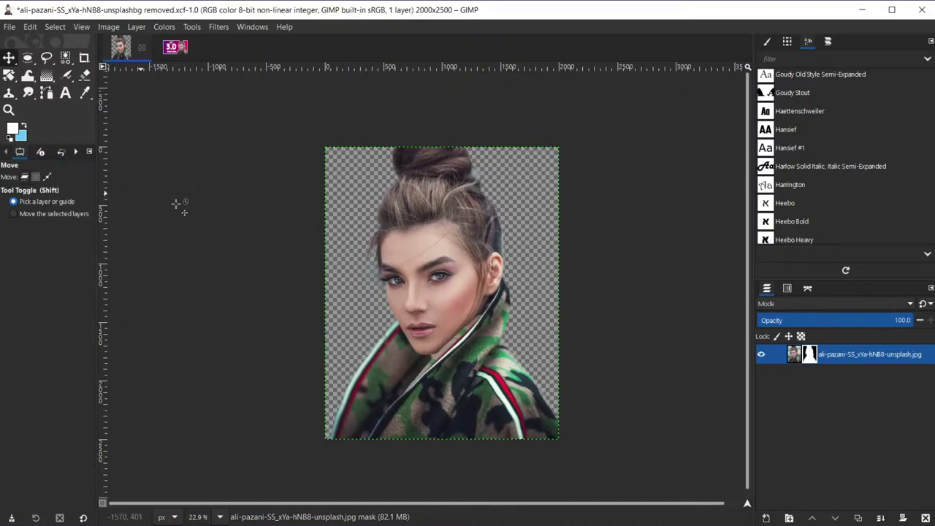
Display the brushes, try the Extra Large preview size on them, and set the preview size back to Medium.
left_click(769, 42)
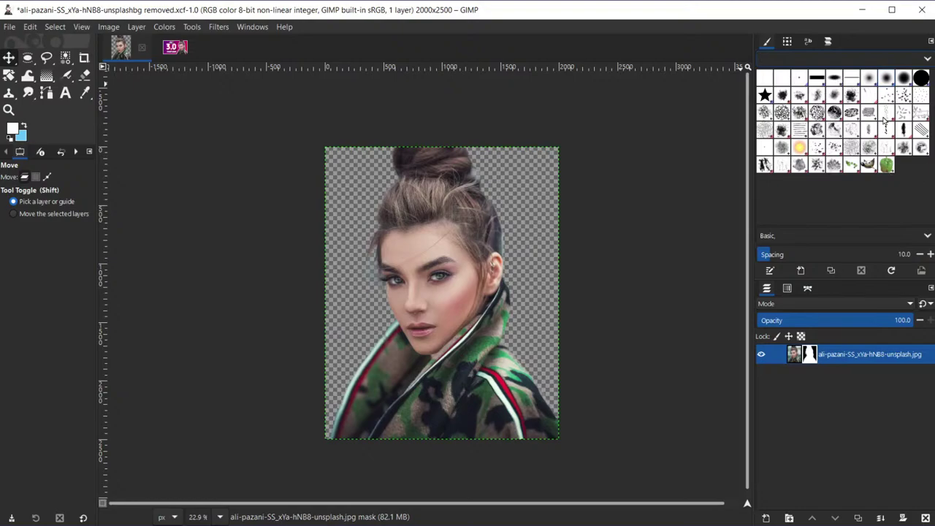
left_click(931, 42)
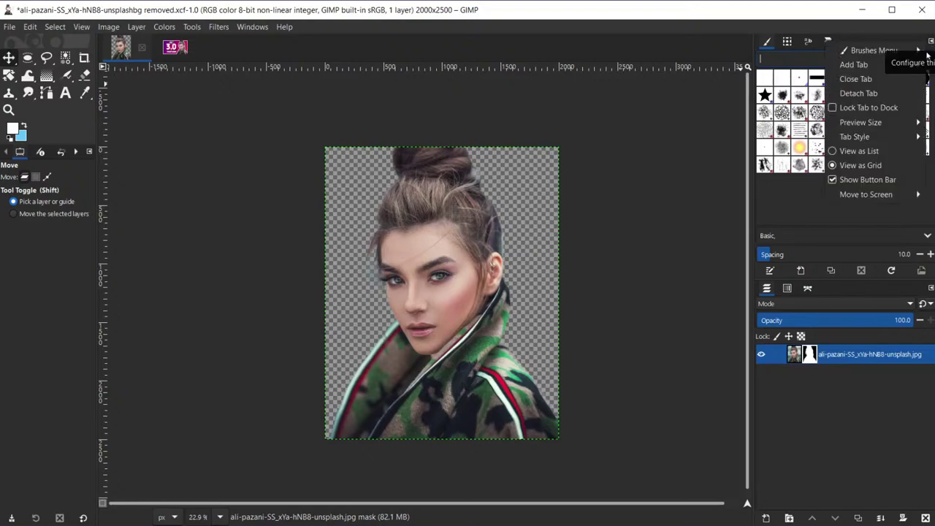
mouse_move(893, 124)
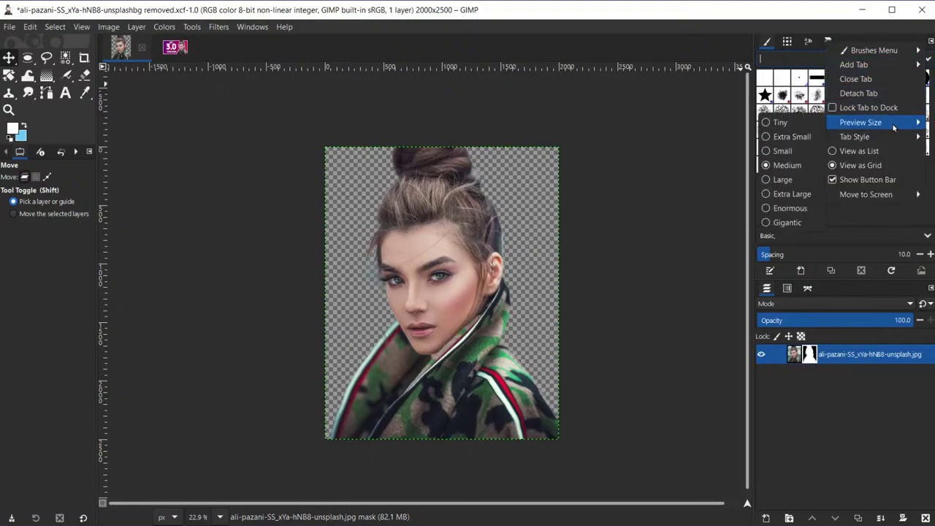
left_click(803, 194)
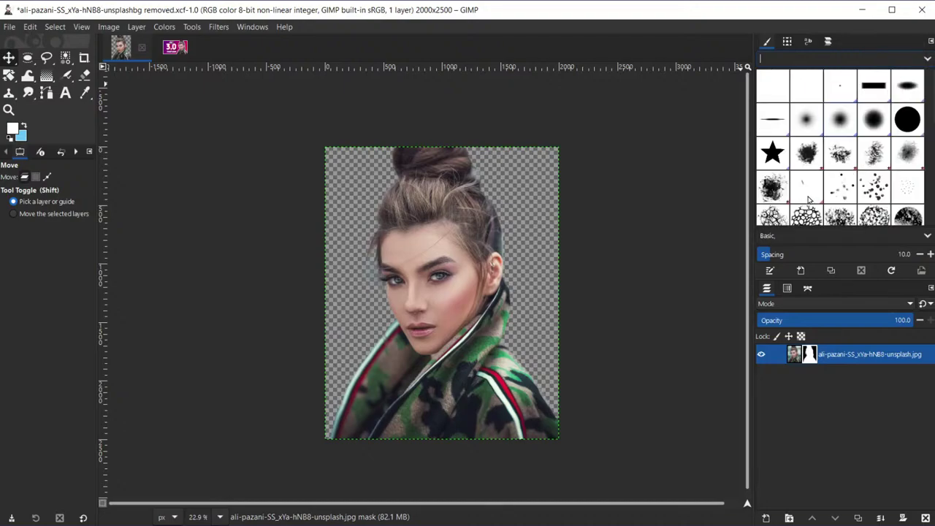
left_click(931, 41)
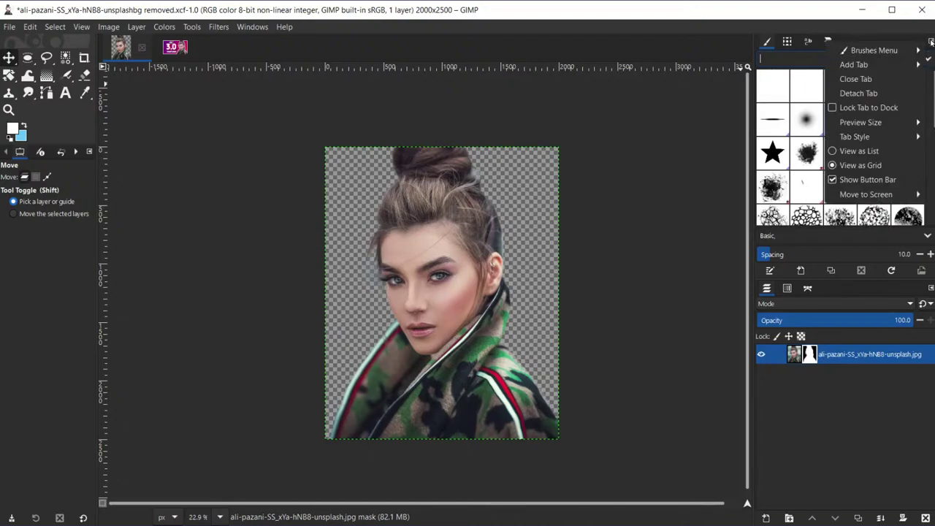
mouse_move(899, 125)
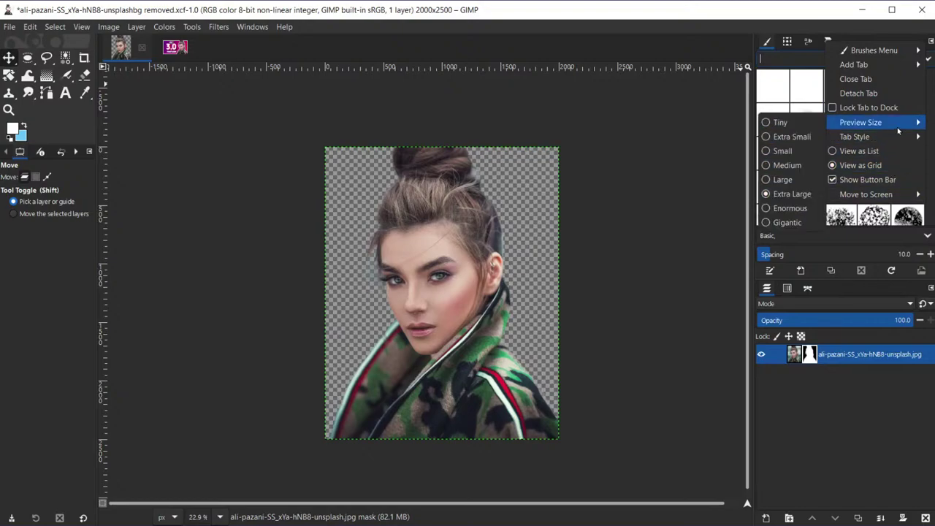
left_click(788, 165)
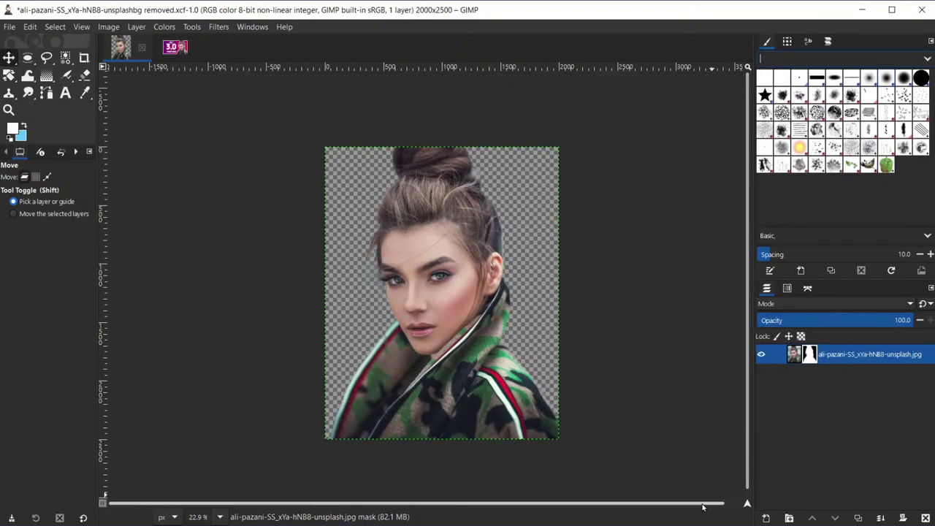
Try panning the portrait canvas horizontally and vertically and through the navigation preview.
scroll(721, 505, "right", 1)
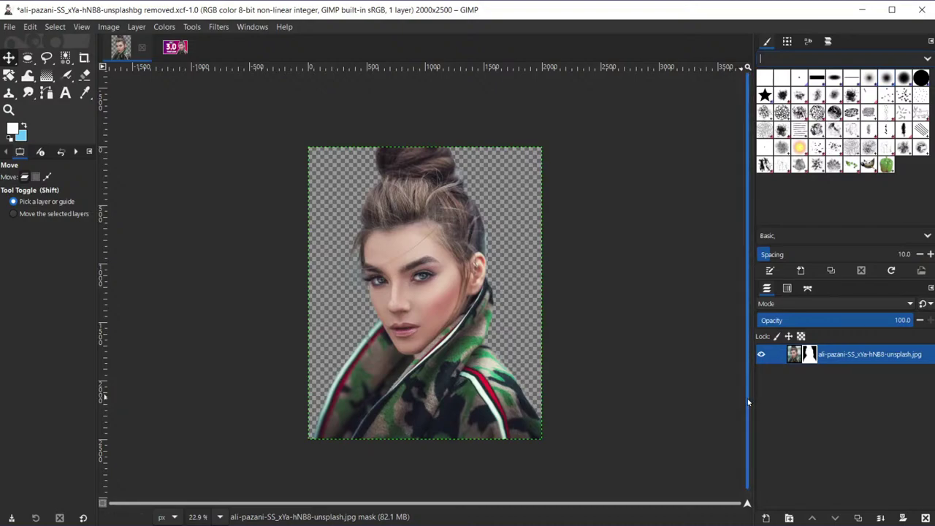
scroll(747, 401, "down", 1)
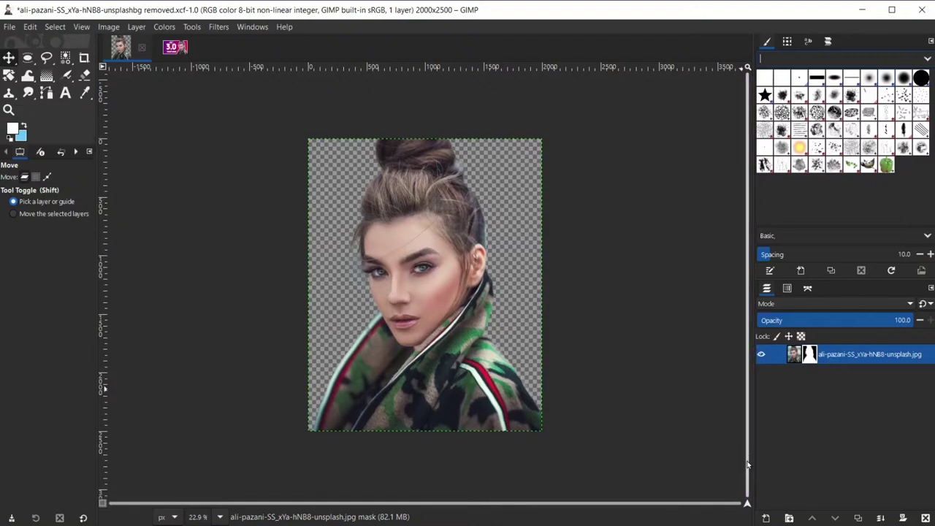
mouse_move(746, 503)
left_mouse_down()
mouse_move(743, 513)
mouse_move(746, 504)
left_mouse_up()
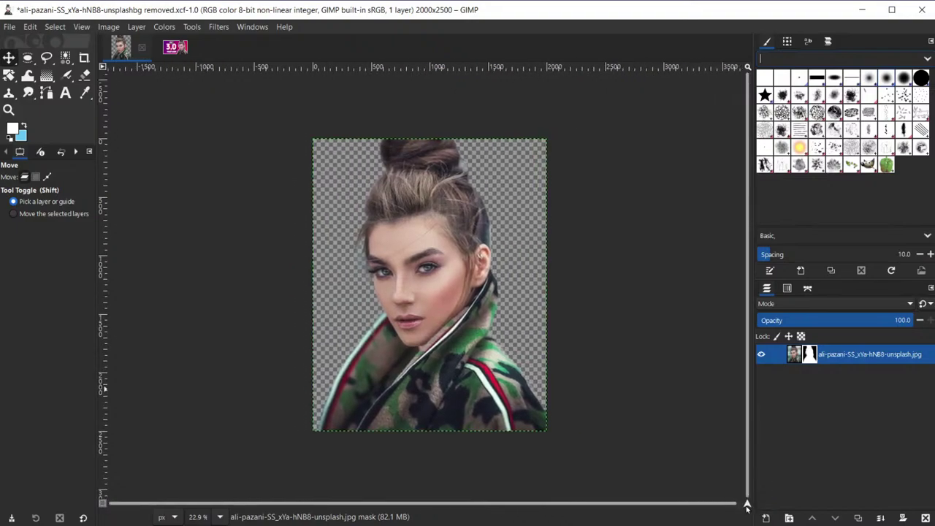
left_click_drag(746, 506, 747, 504)
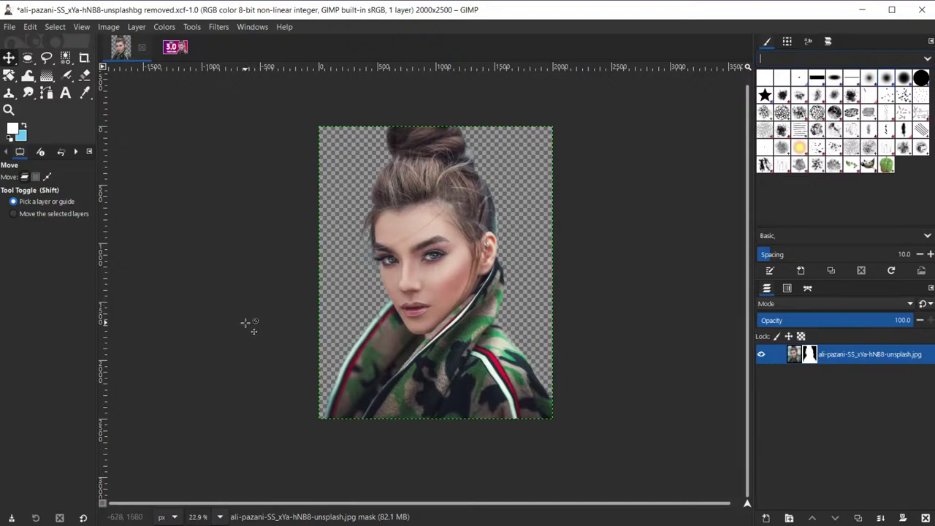
key("alt+Tab")
Try the System theme without its dark variant in the theme preferences, re-enable the dark variant and cancel the preferences.
left_click(30, 27)
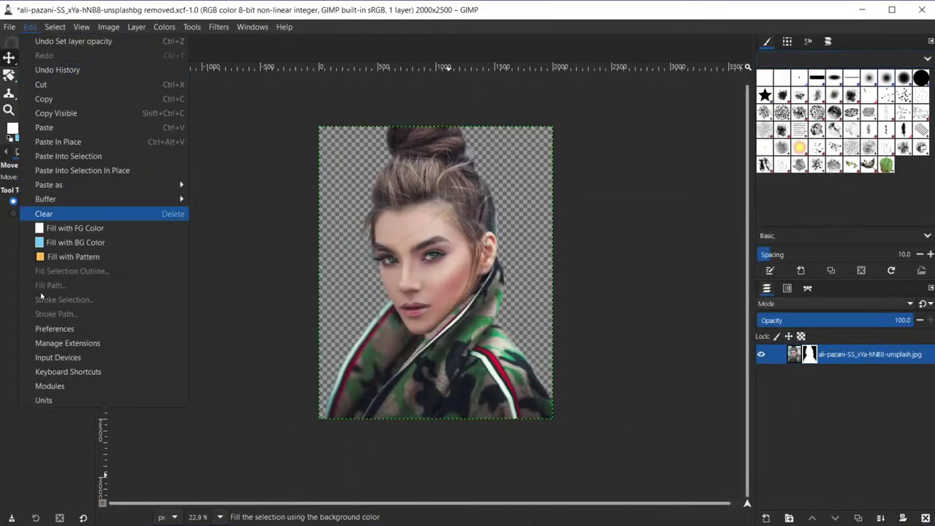
left_click(54, 333)
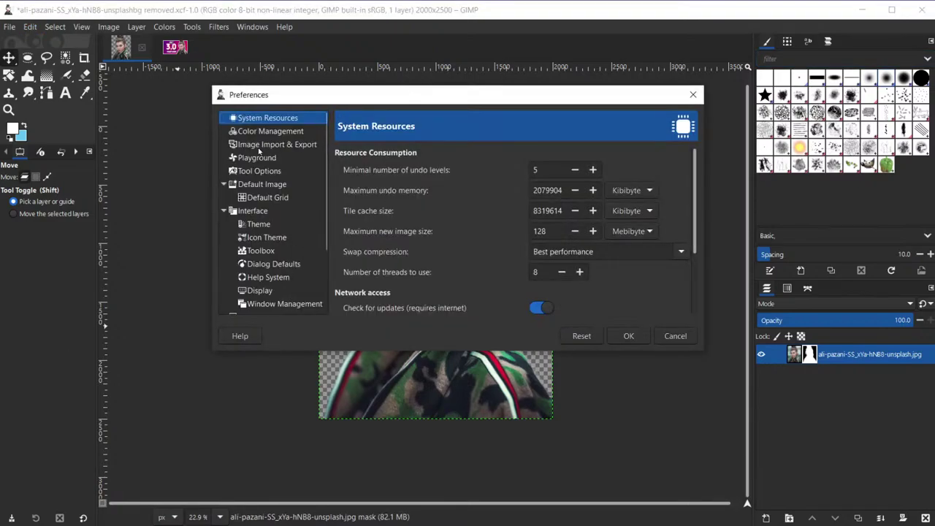
left_click(268, 227)
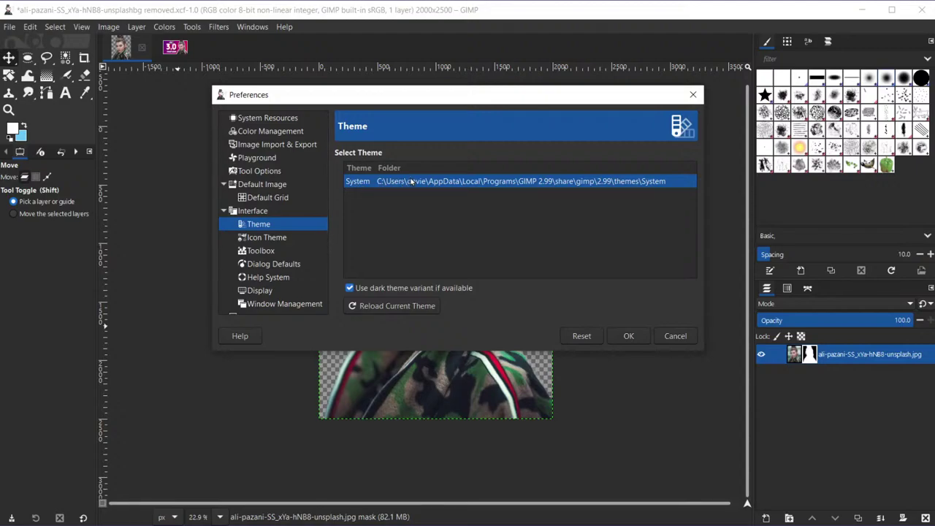
left_click(350, 289)
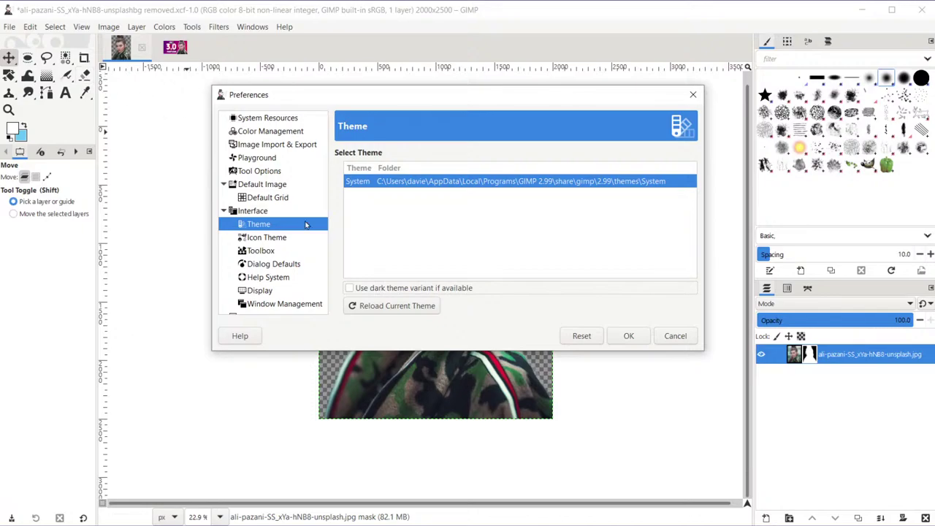
left_click(349, 288)
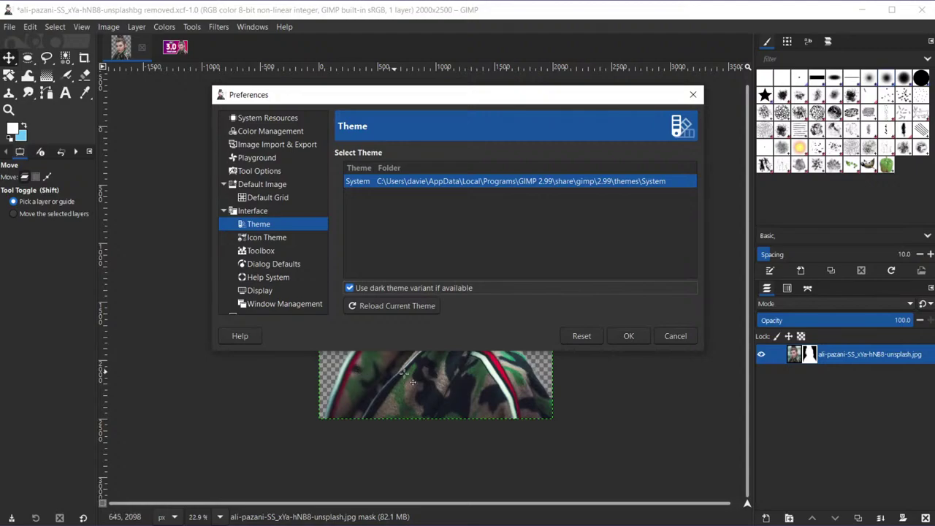
left_click(687, 336)
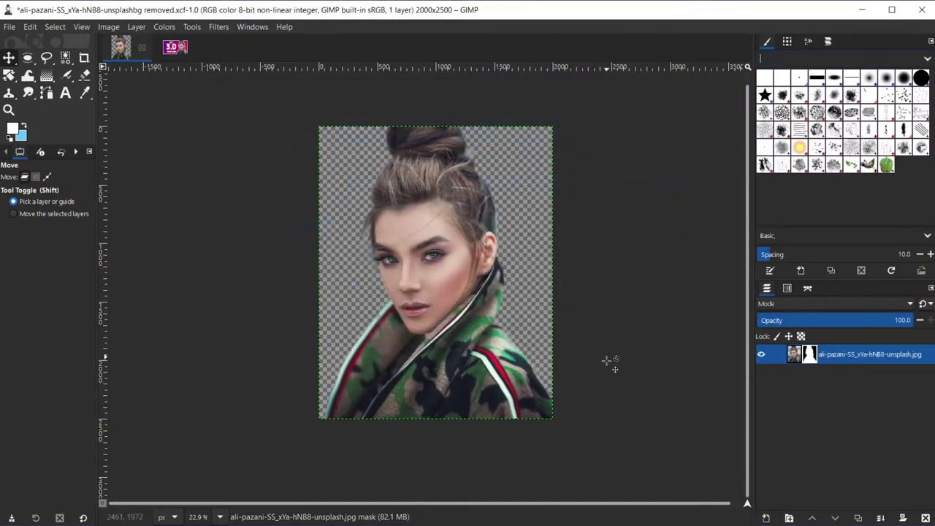
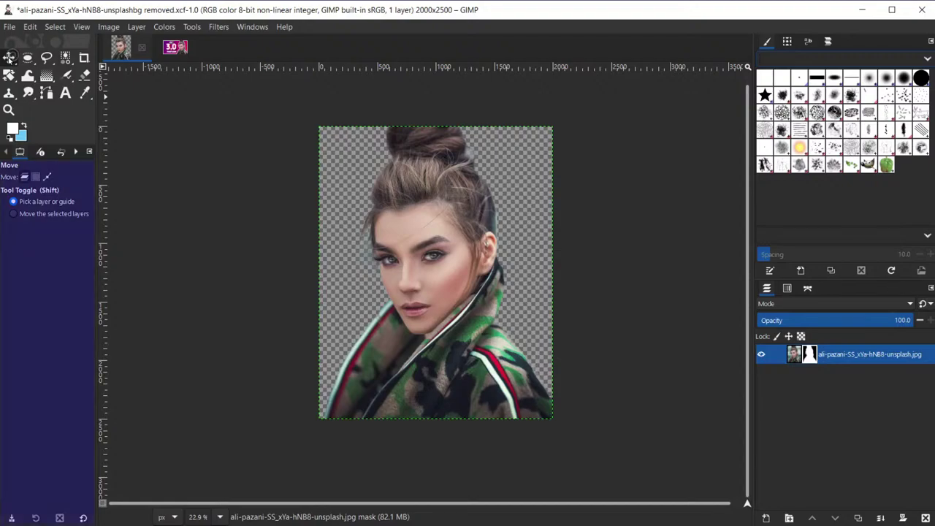
Change the icon theme to Color in the interface preferences and apply it.
type("p")
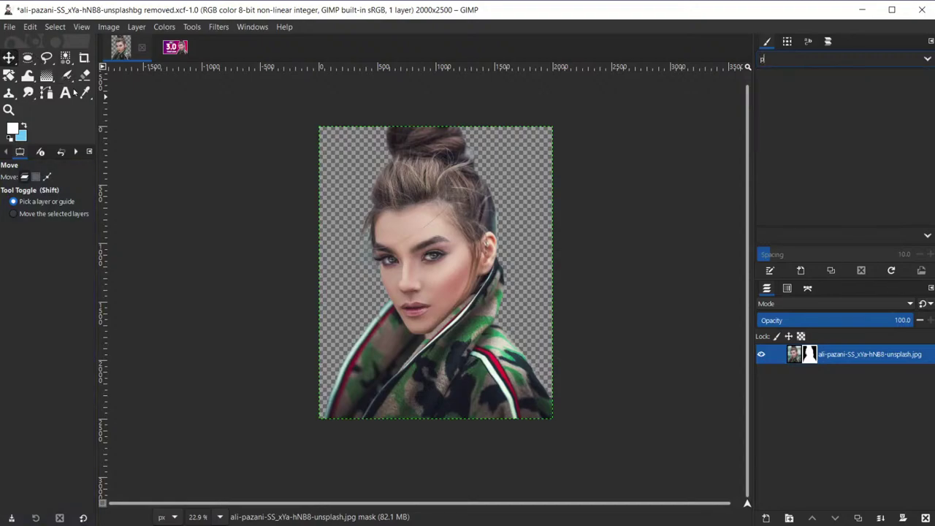
left_click(32, 27)
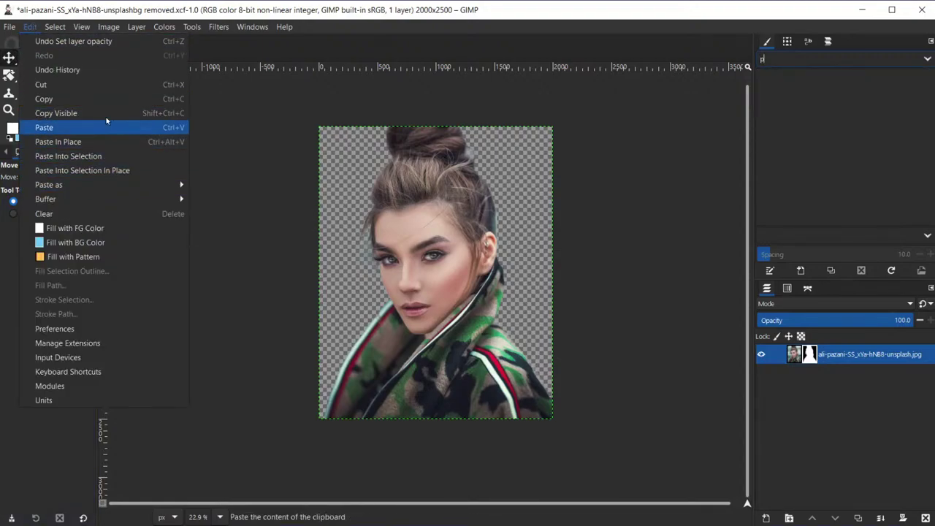
key("Escape")
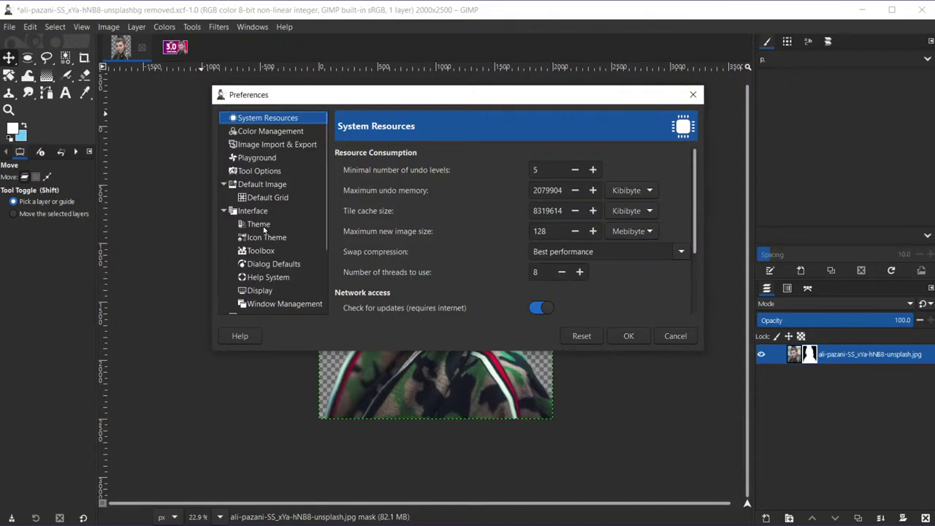
left_click(264, 225)
left_click(267, 237)
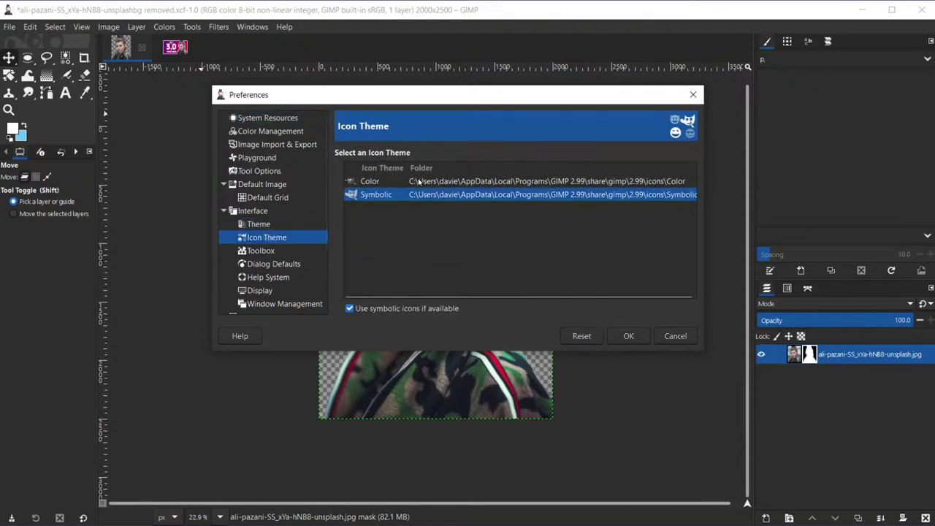
left_click(418, 181)
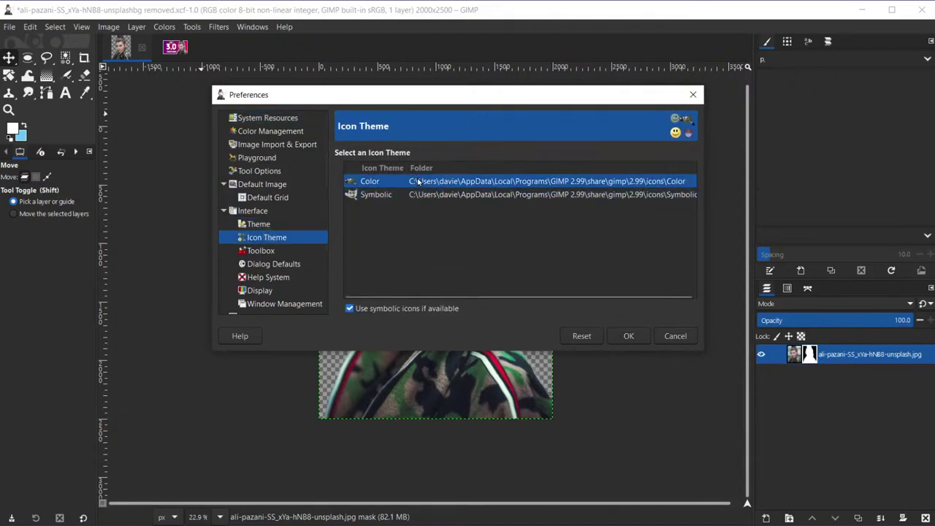
left_click(627, 336)
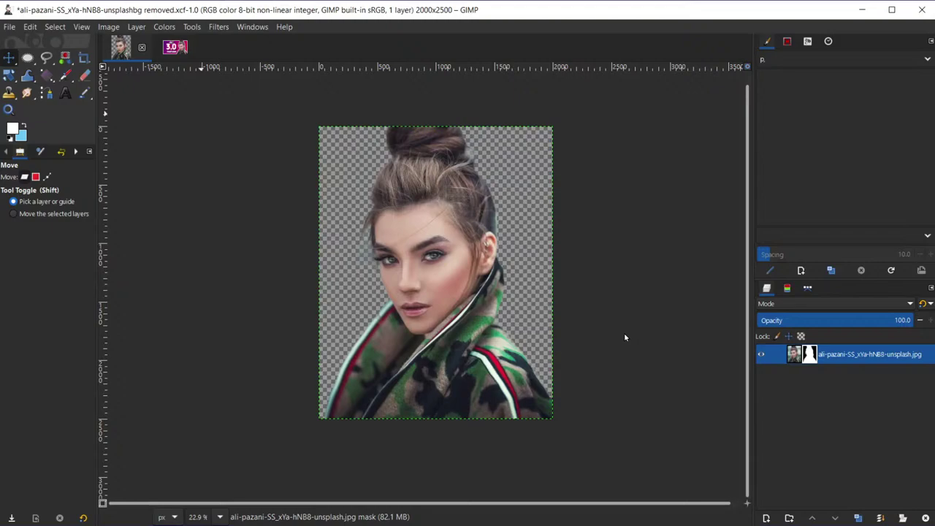
Activate the Airbrush tool to work with its paint options.
left_click(64, 76)
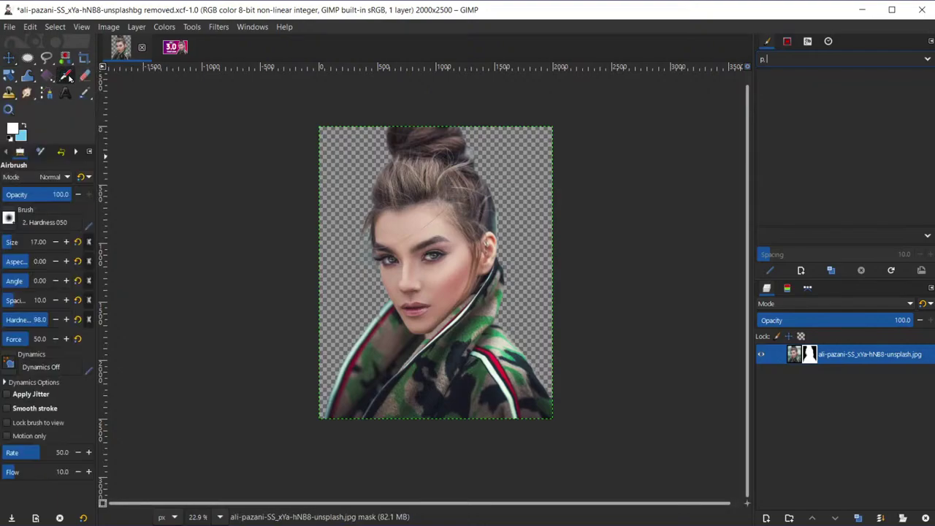
type("ppp")
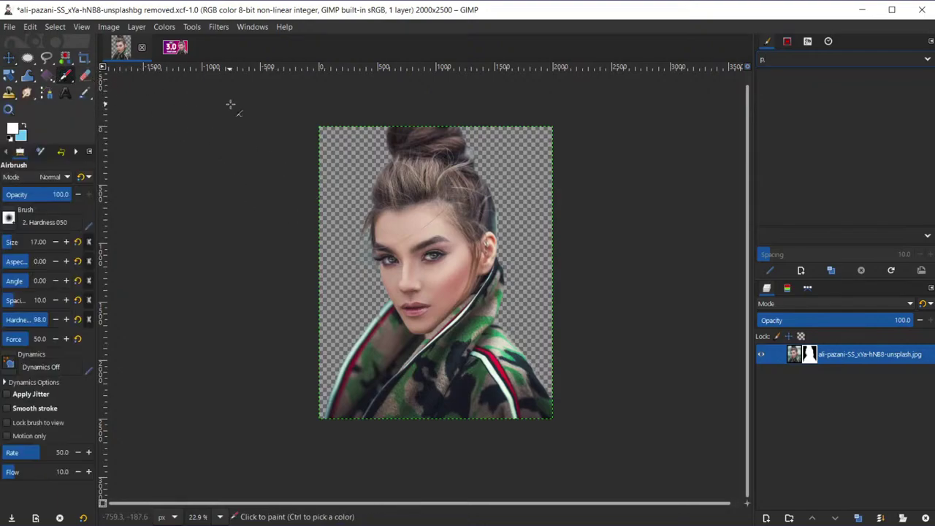
Clear the brush filter text so that the full set of brushes is listed for the Airbrush.
type("ppp")
left_click(786, 42)
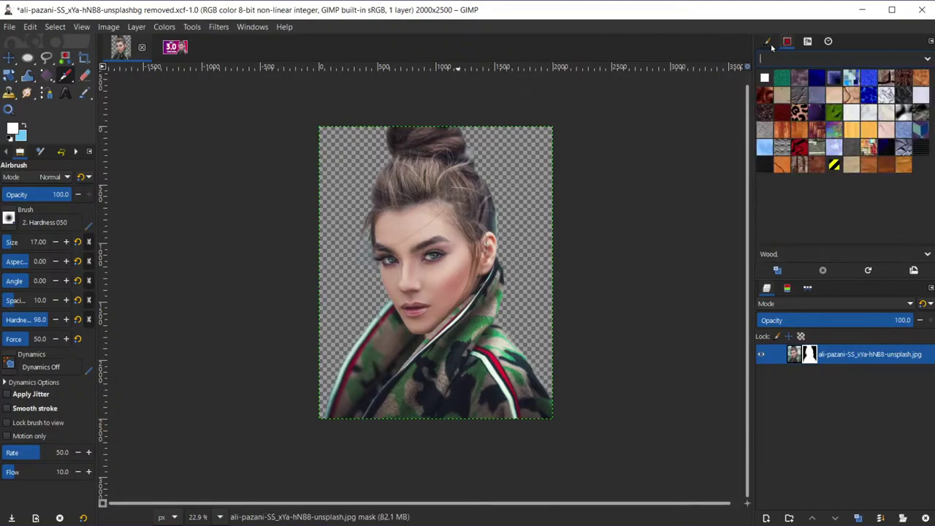
left_click(768, 41)
left_click(9, 59)
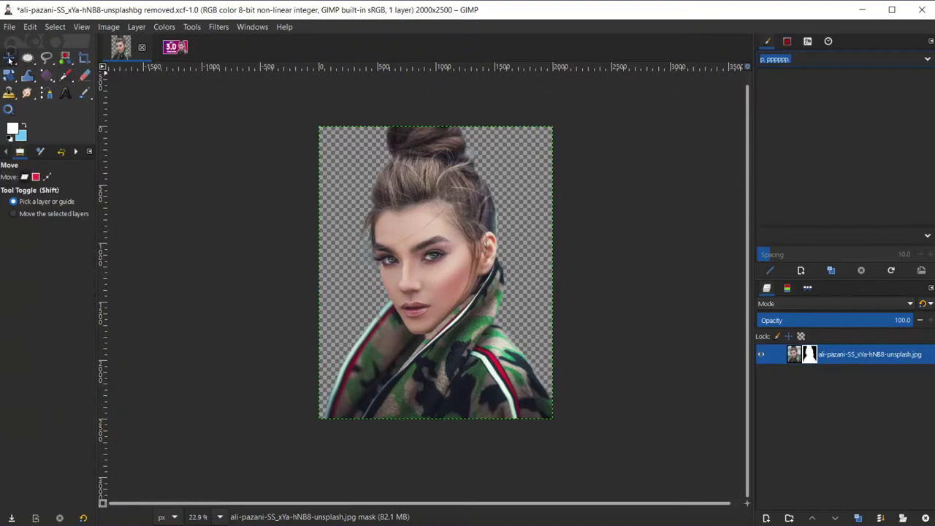
left_click(64, 76)
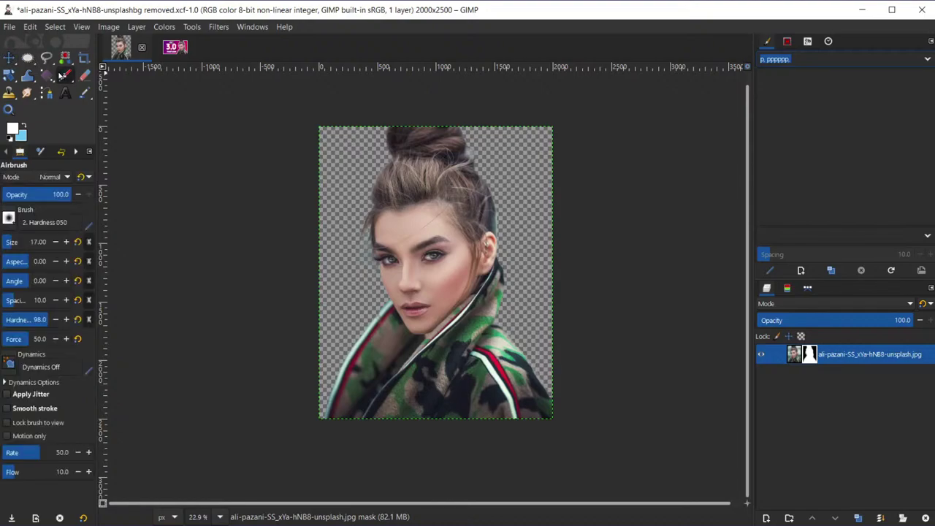
key("BackSpace")
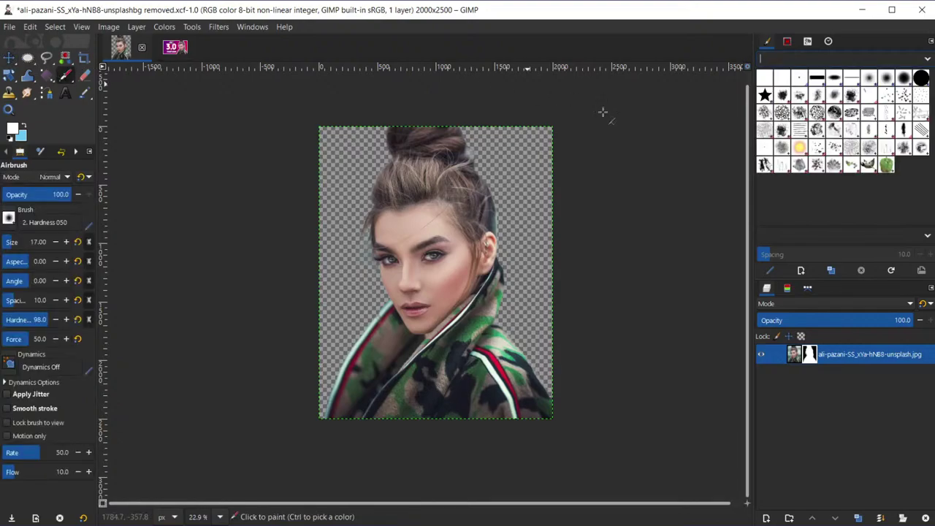
left_click(766, 198)
Activate the Paintbrush at size 198 and paint a white blob over the face on a new transparent layer.
key("p")
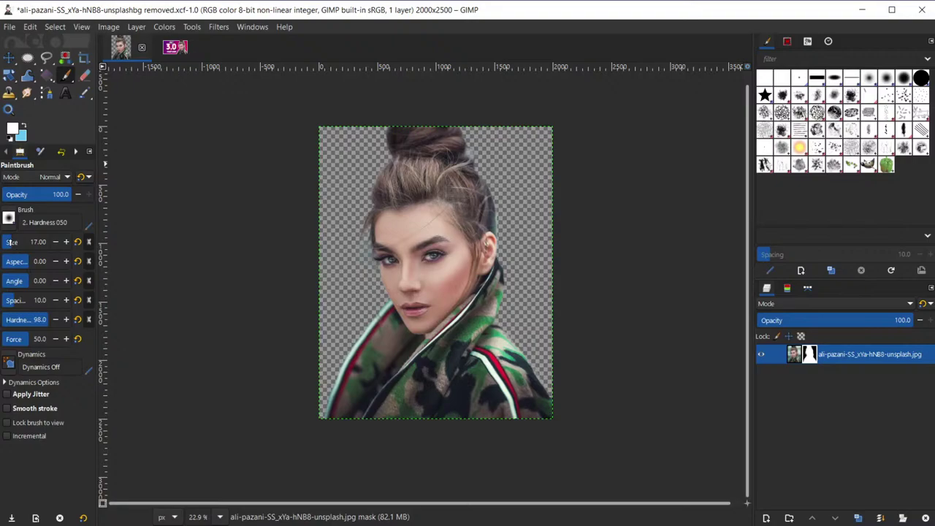
left_click_drag(18, 247, 23, 246)
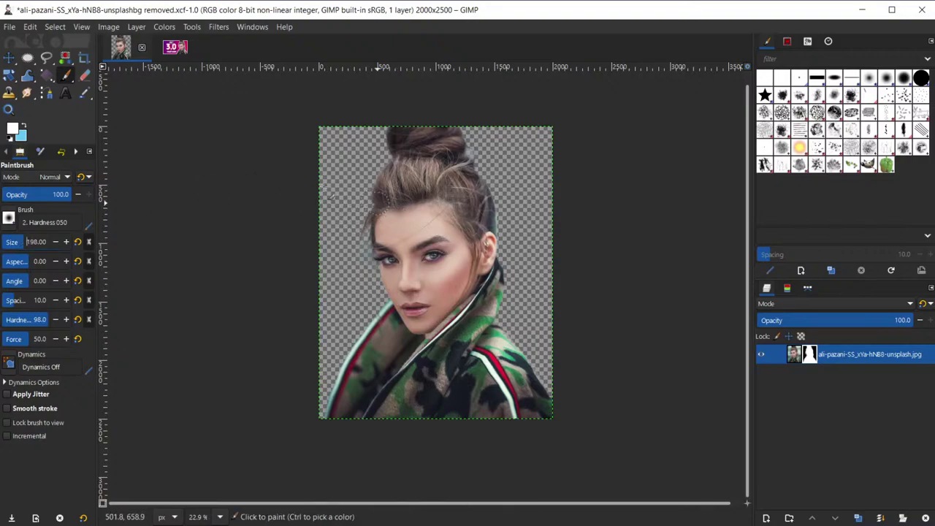
left_click(765, 517)
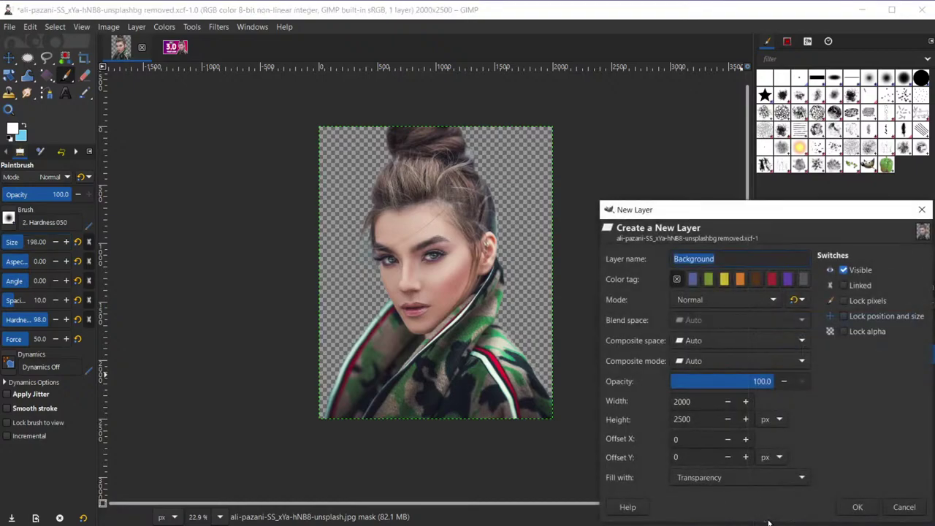
left_click(857, 506)
mouse_move(341, 212)
left_mouse_down()
mouse_move(351, 251)
mouse_move(368, 197)
mouse_move(386, 215)
mouse_move(405, 292)
mouse_move(387, 313)
mouse_move(404, 285)
mouse_move(391, 289)
mouse_move(368, 252)
left_mouse_up()
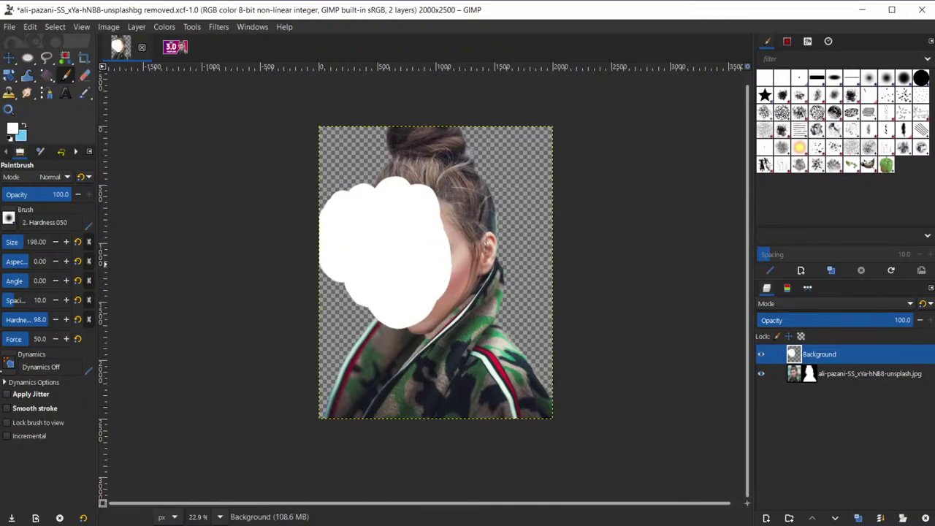
Test the Basic Dynamics brush setting with loose white strokes across the portrait and delete the paint layer.
left_click(8, 361)
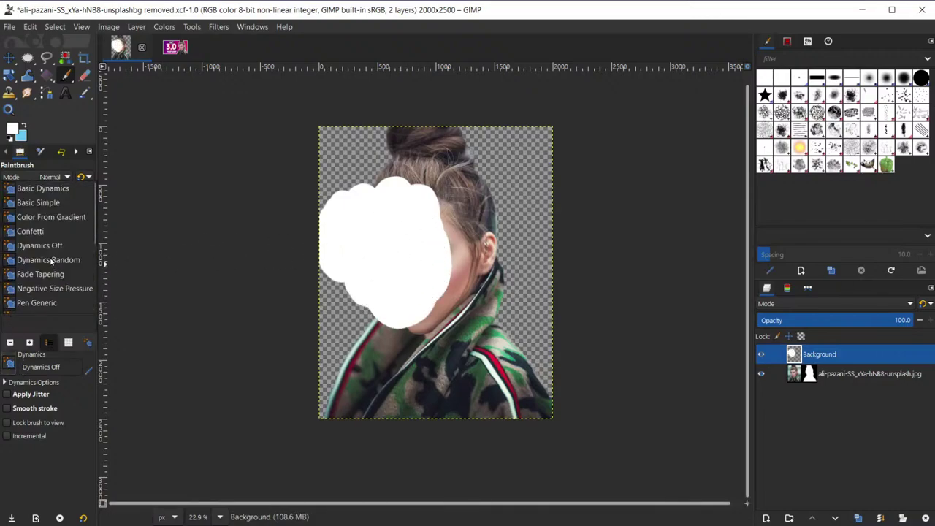
left_click(55, 191)
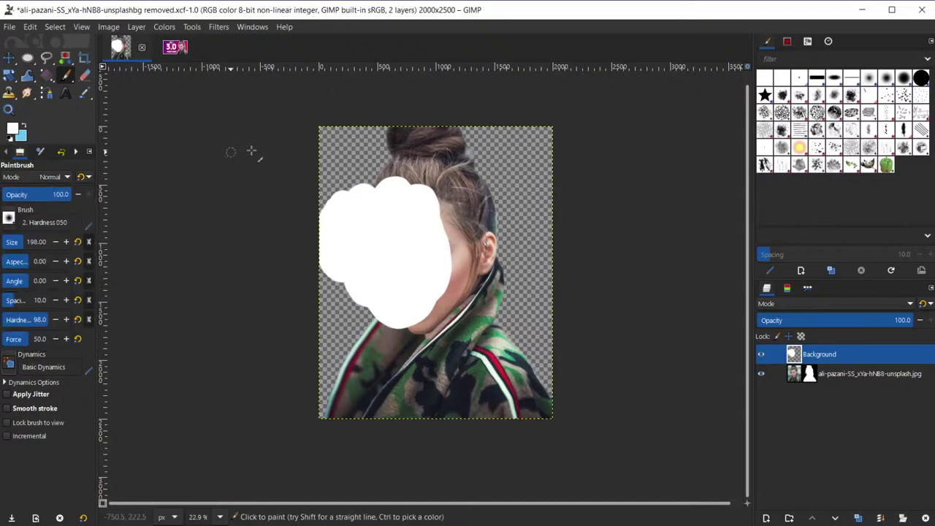
mouse_move(499, 146)
left_mouse_down()
mouse_move(488, 322)
mouse_move(506, 277)
mouse_move(521, 212)
mouse_move(456, 245)
mouse_move(453, 219)
mouse_move(477, 237)
mouse_move(420, 369)
mouse_move(366, 321)
mouse_move(467, 292)
mouse_move(504, 352)
mouse_move(446, 194)
mouse_move(422, 230)
mouse_move(345, 171)
mouse_move(482, 244)
mouse_move(482, 285)
mouse_move(453, 365)
mouse_move(455, 338)
mouse_move(489, 417)
mouse_move(508, 293)
mouse_move(493, 241)
mouse_move(453, 196)
left_mouse_up()
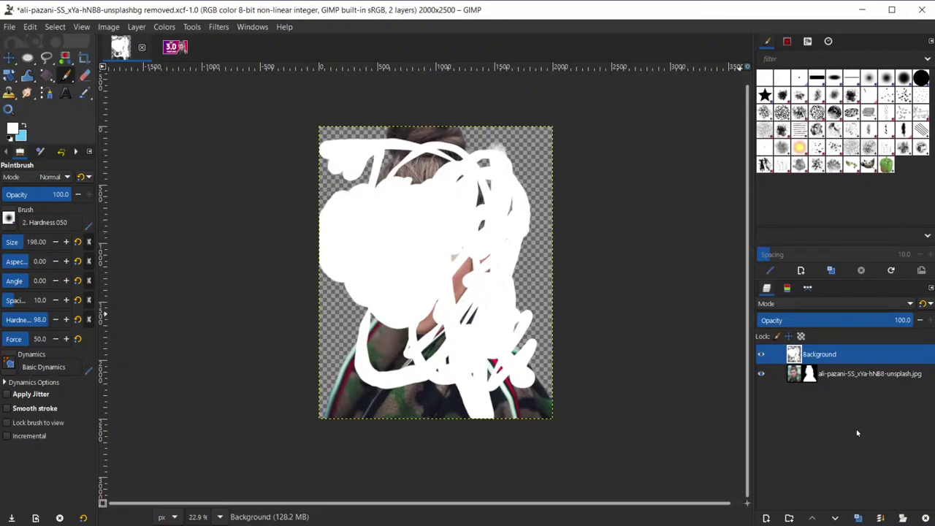
left_click(925, 518)
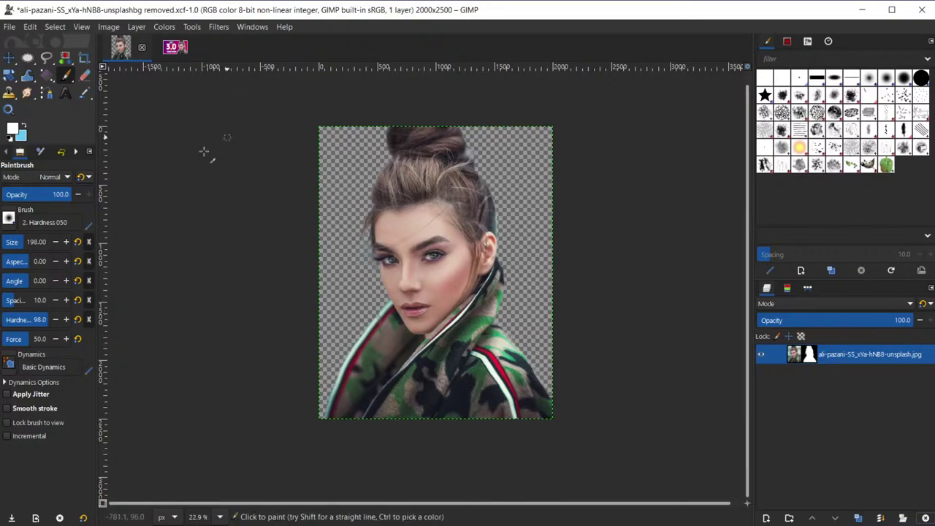
Switch to the 3.0 First Look thumbnail image and try range-selecting layers, from Text bg to the topmost and across the whole stack.
left_click(176, 50)
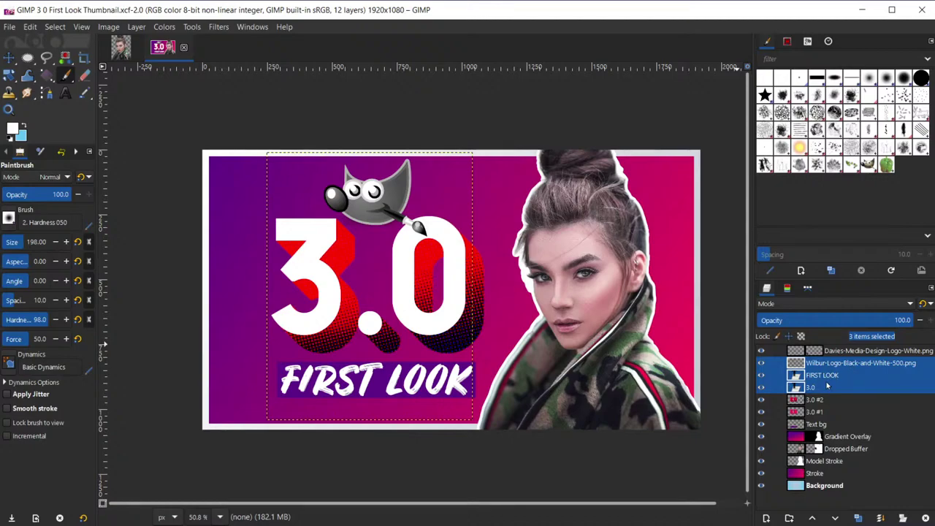
left_click(803, 400)
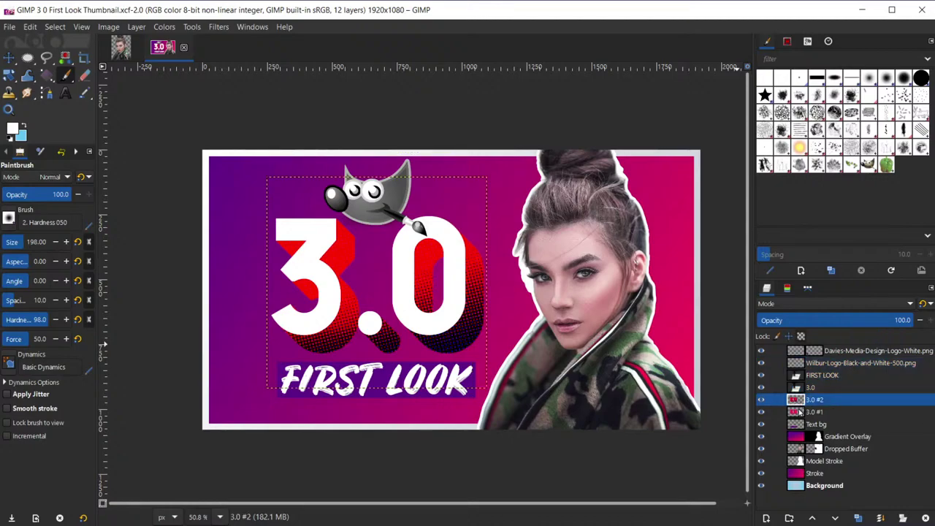
left_click(801, 414)
left_click(804, 427)
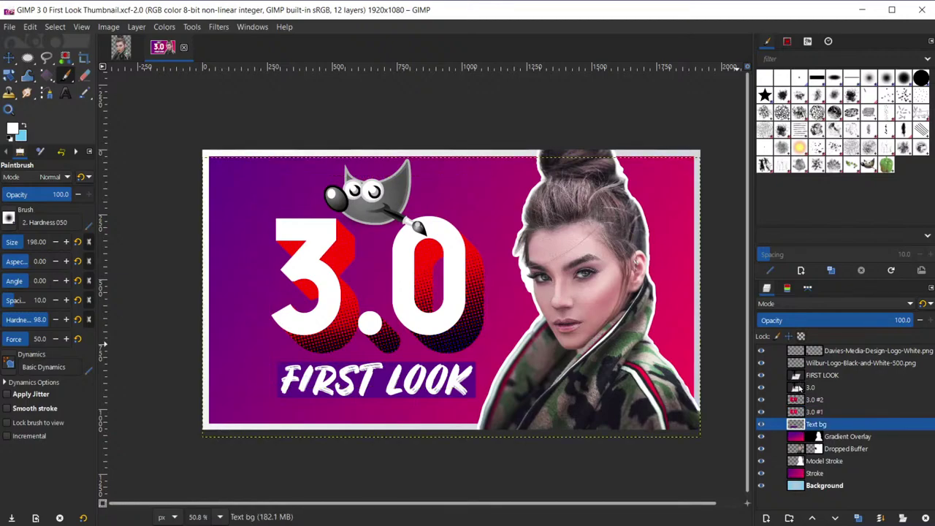
left_click(798, 353, "shift")
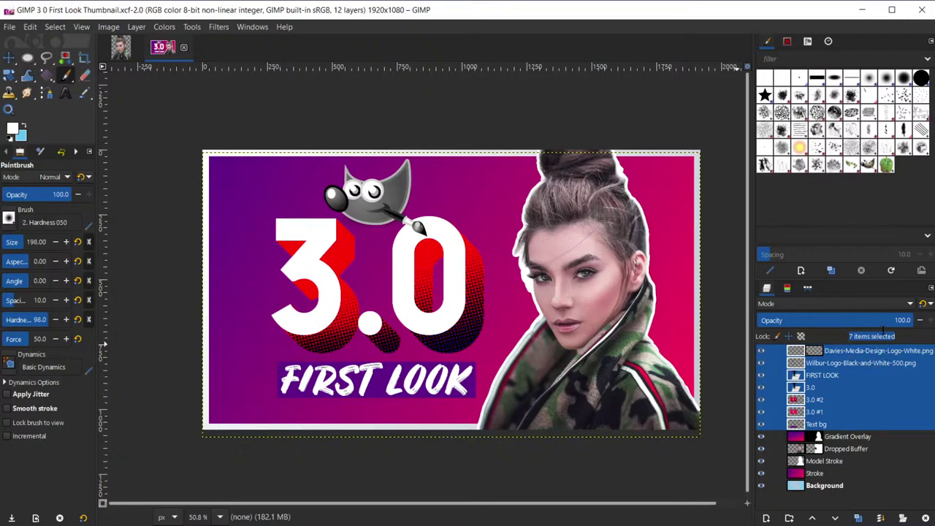
left_click(800, 485)
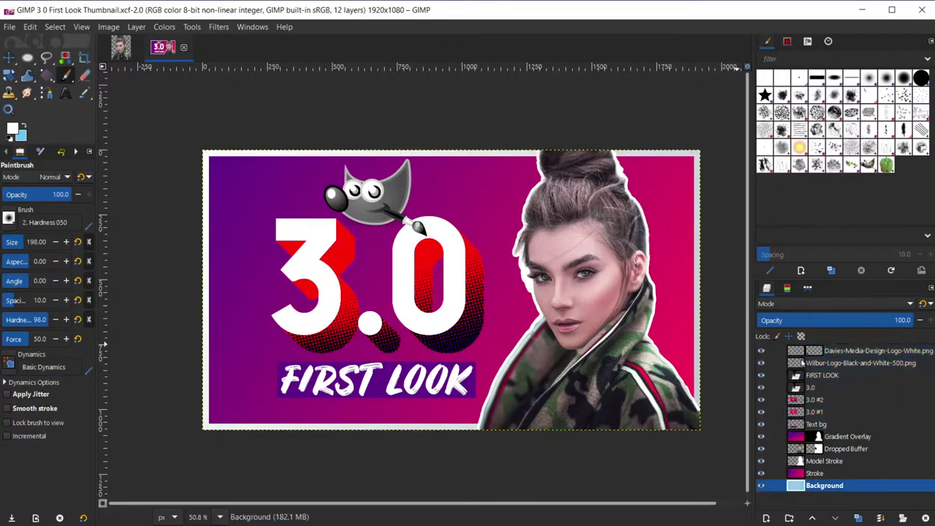
left_click(803, 354, "shift")
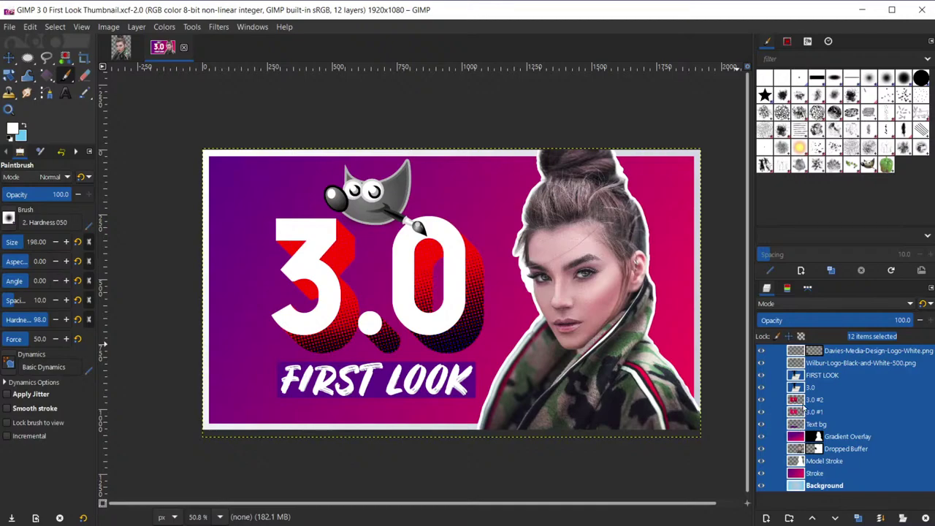
Try adding masks to the Text bg and 3.0 #1 layers while several layers are selected, and undo them.
left_click(797, 426)
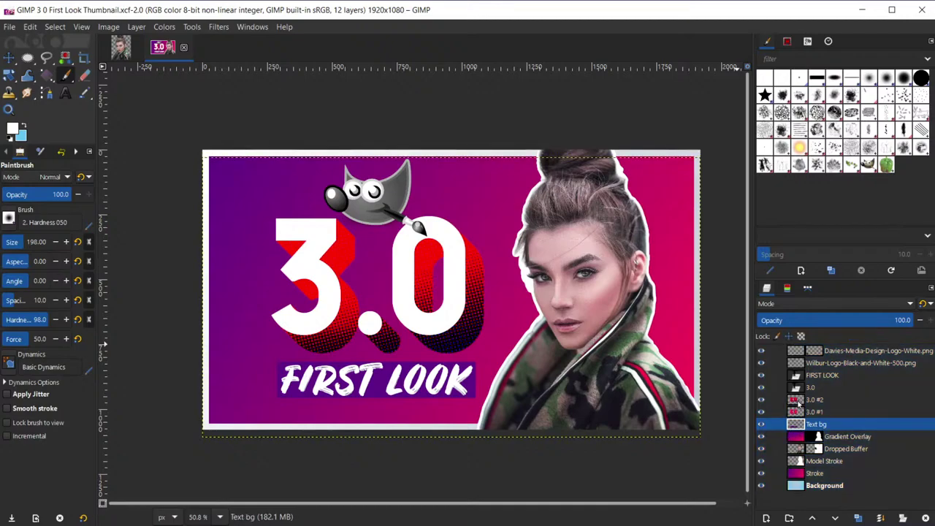
left_click(796, 401, "shift")
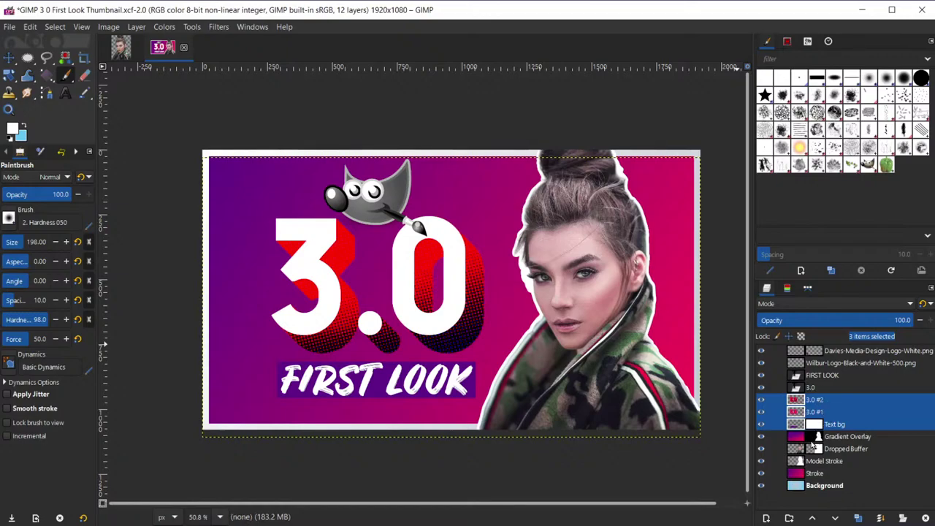
left_click(800, 413)
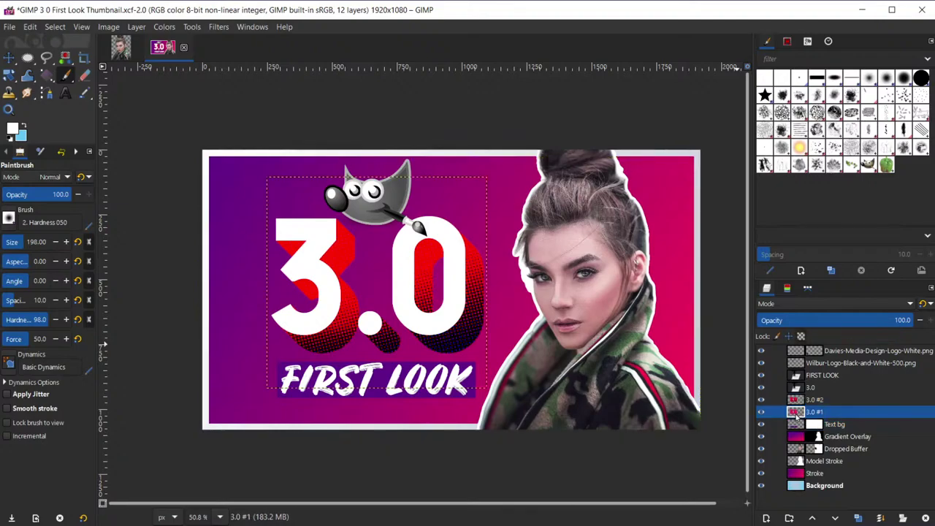
left_click(797, 402, "ctrl")
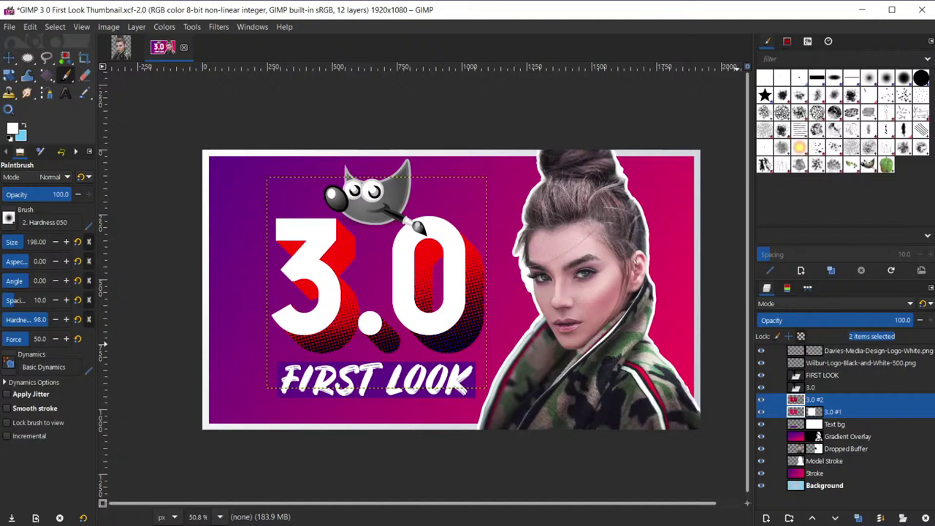
key("ctrl+s")
Select the Text bg through 3.0 #2 layers and give them white (full opacity) layer masks.
left_click(806, 428)
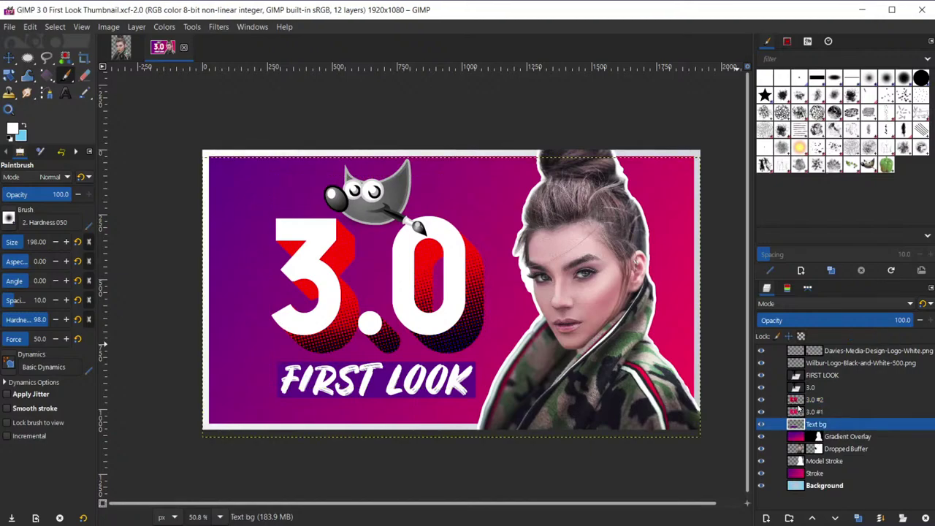
left_click(797, 401, "shift")
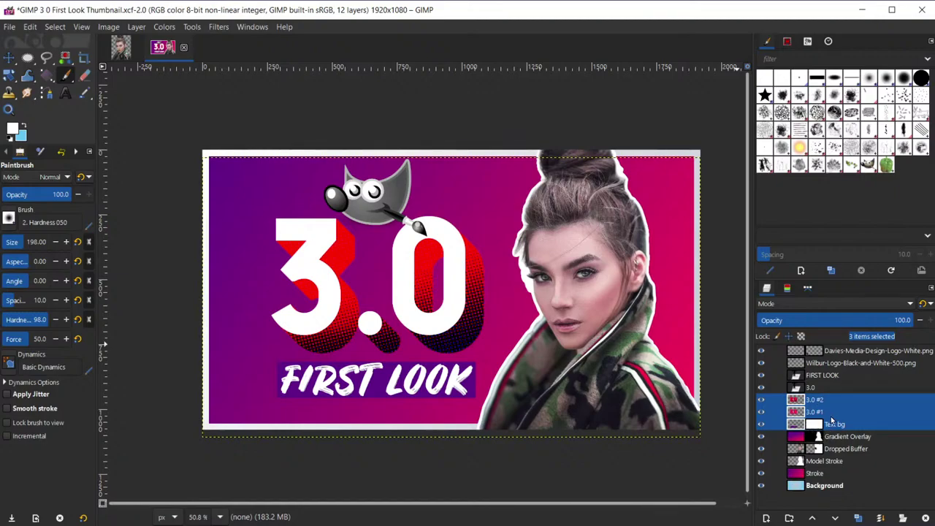
left_click(904, 517)
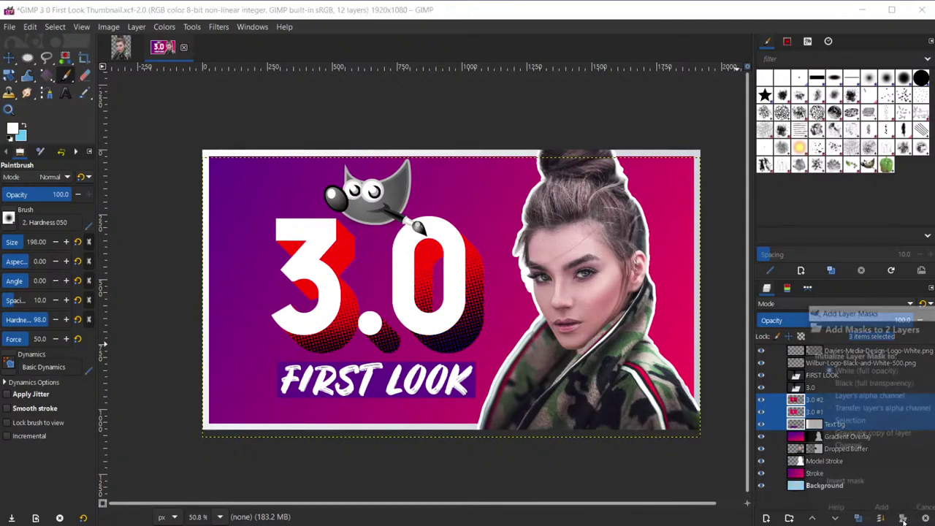
left_click_drag(882, 315, 656, 121)
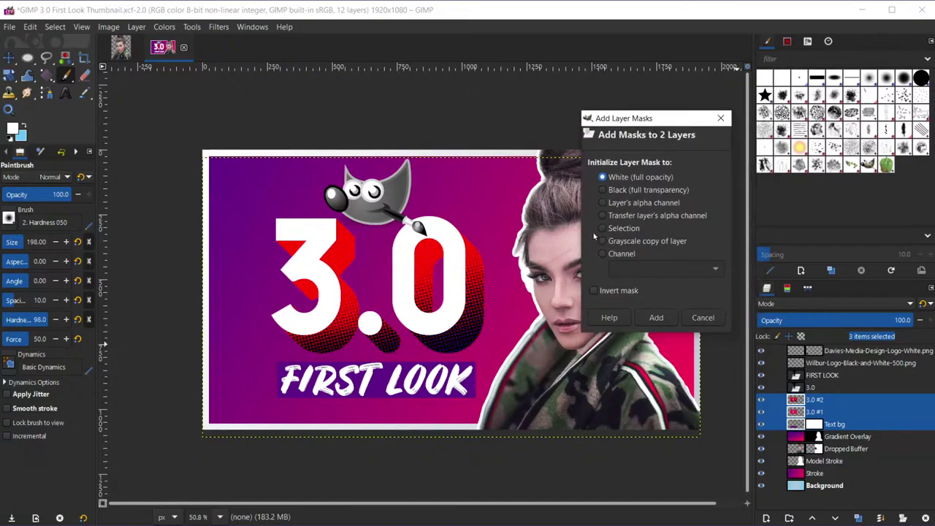
left_click(663, 319)
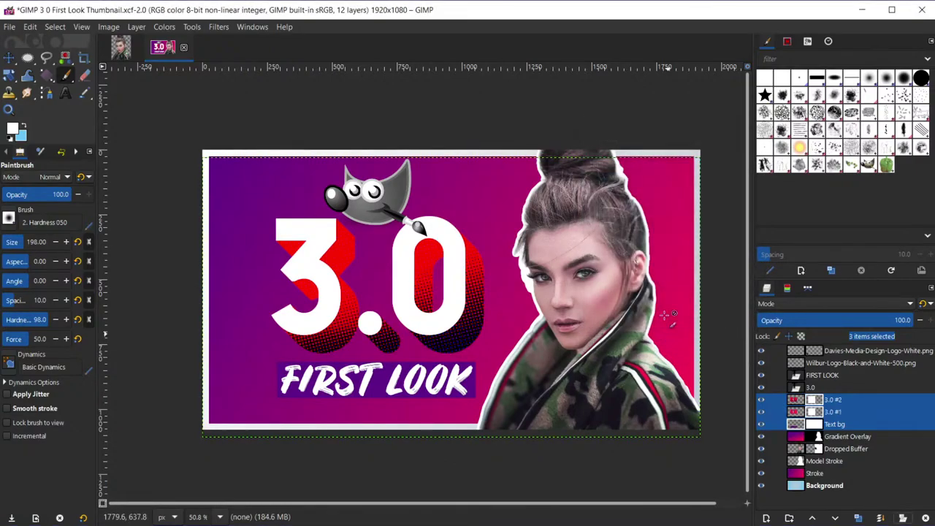
Create a layer group above the topmost logo layer and name it 3.0 Text Layers.
left_click(816, 426)
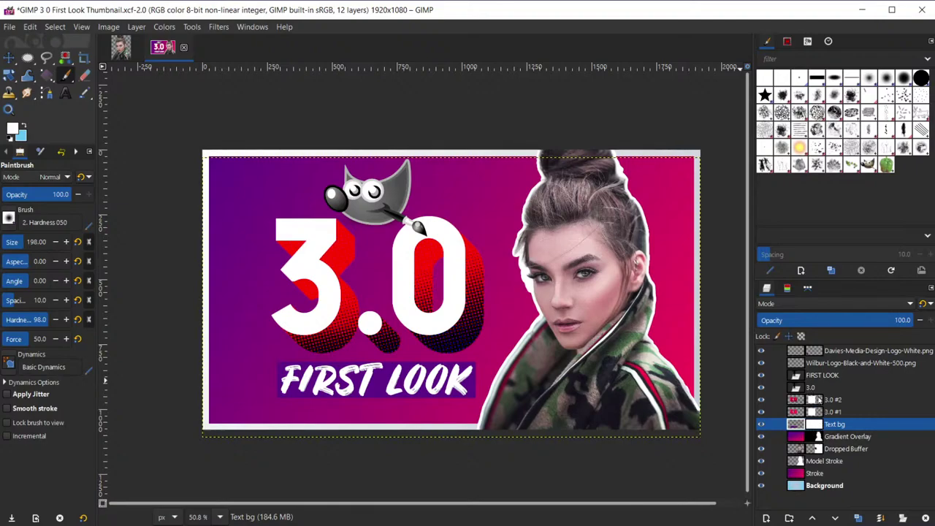
left_click(797, 354)
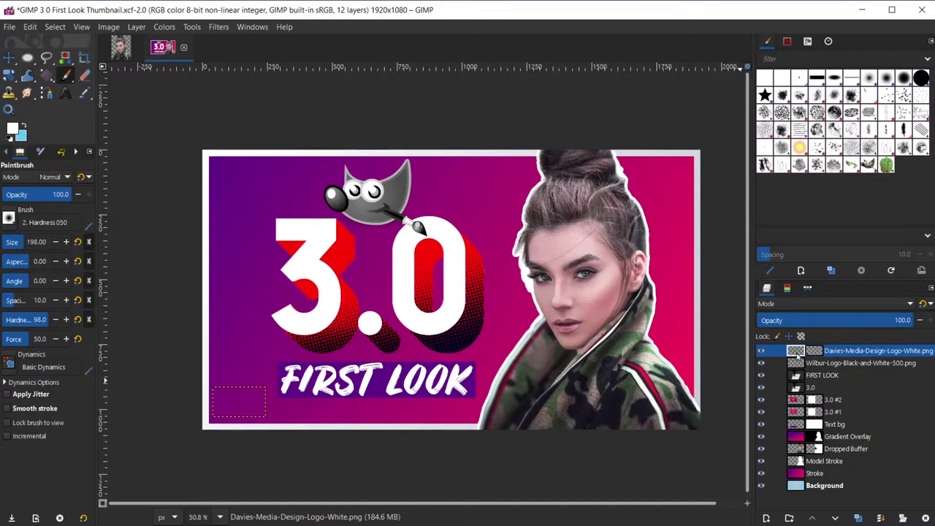
left_click(790, 518)
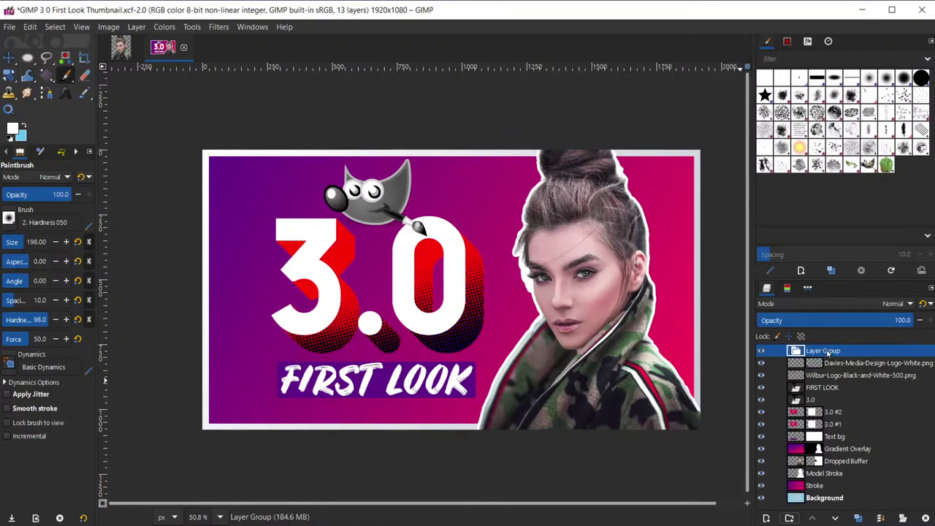
double_click(848, 352)
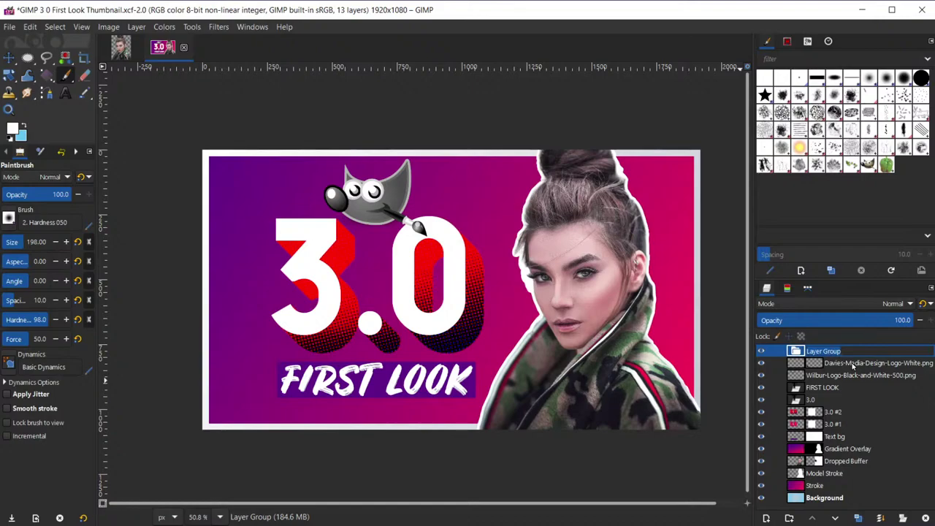
type("Text Laye")
type("rs")
key("Return")
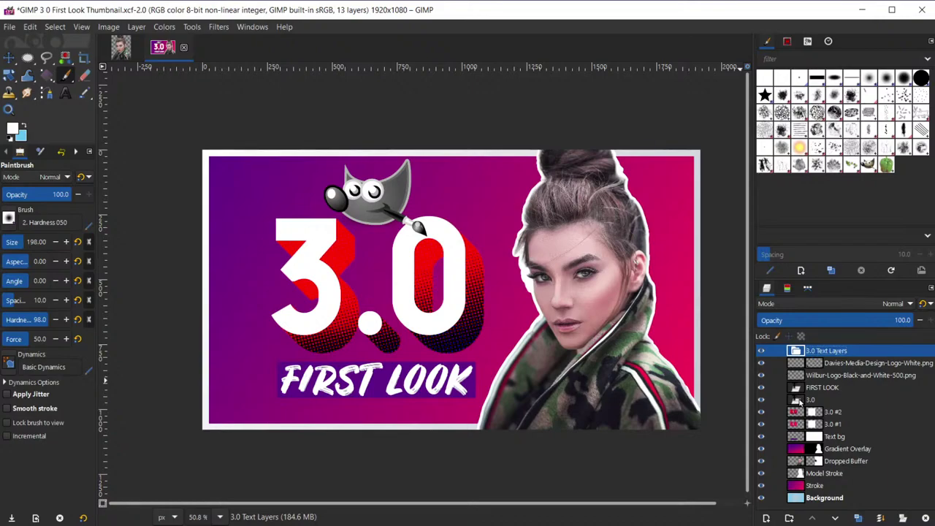
Select the layers from 3.0 down to Text bg and move them together into the 3.0 Text Layers group.
left_click(800, 401)
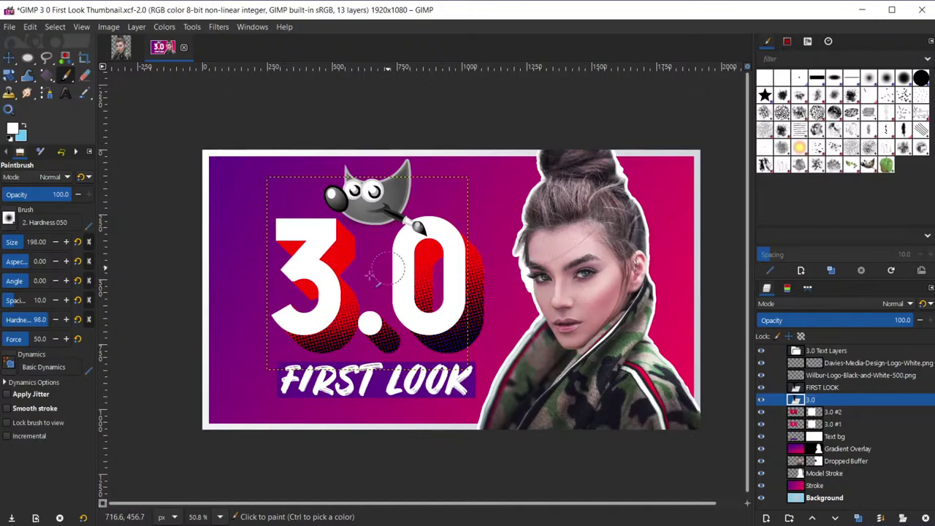
left_click(800, 437, "shift")
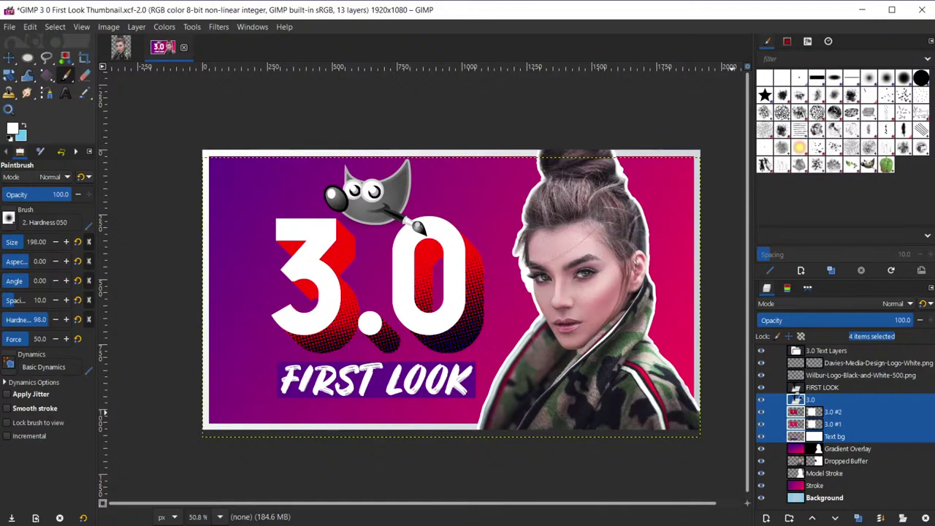
left_click_drag(798, 394, 804, 353)
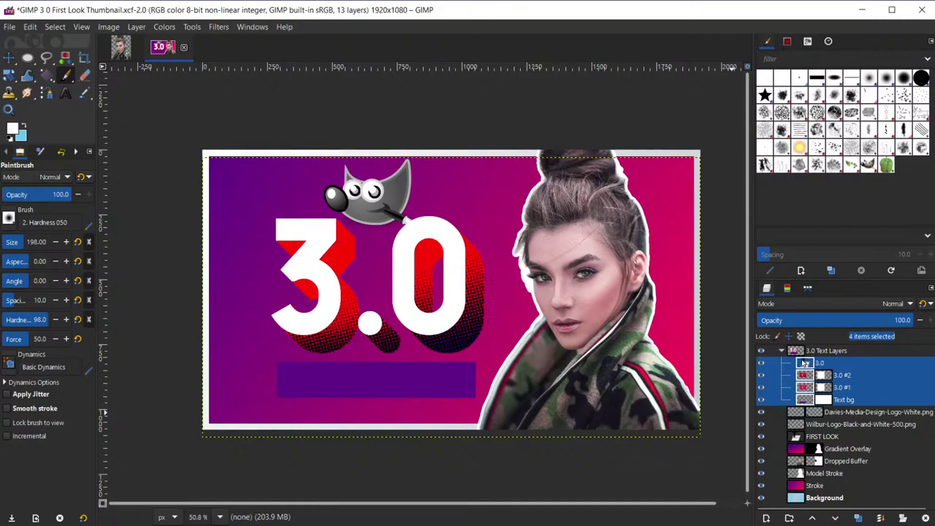
Move the Text bg layer out of the 3.0 Text Layers group to directly below the FIRST LOOK layer.
left_click(802, 412)
left_click(807, 400)
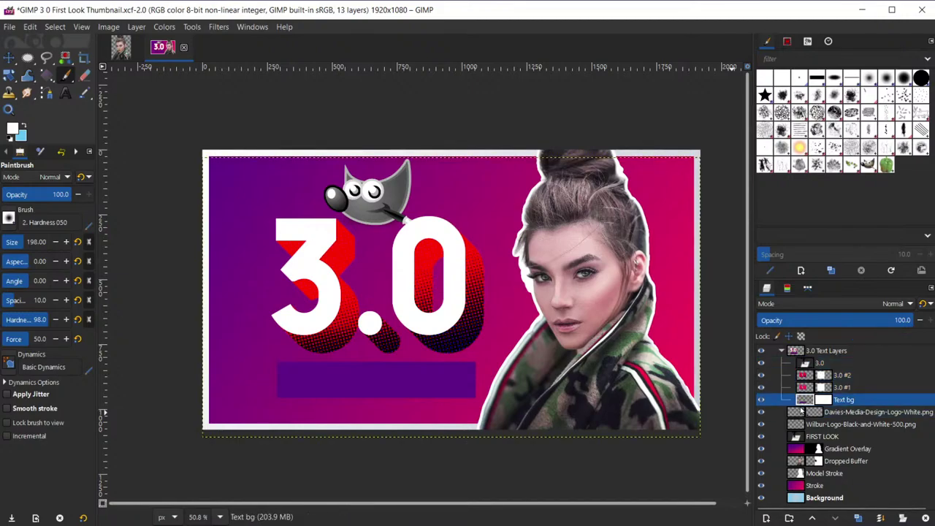
left_click_drag(807, 401, 818, 447)
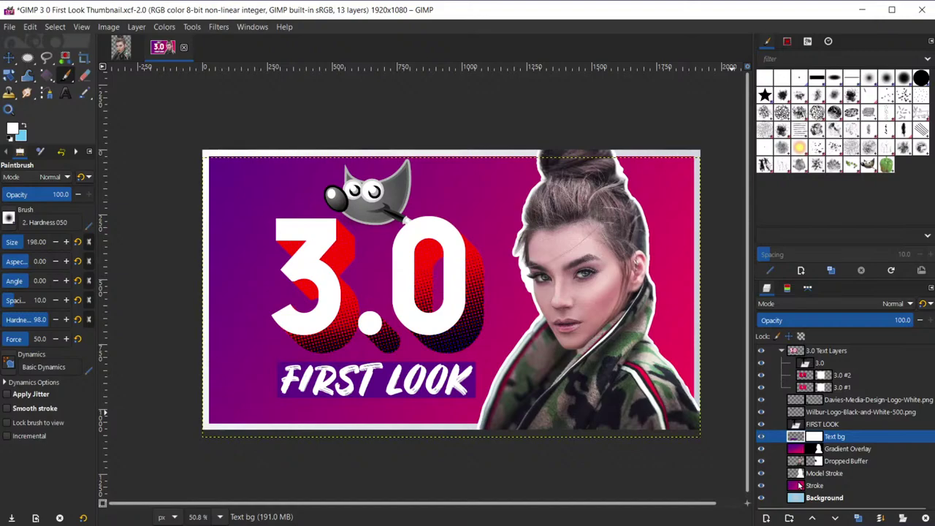
Select the Text bg through Stroke layers and try to paint on them all at once with the Paintbrush.
left_click(803, 485, "shift")
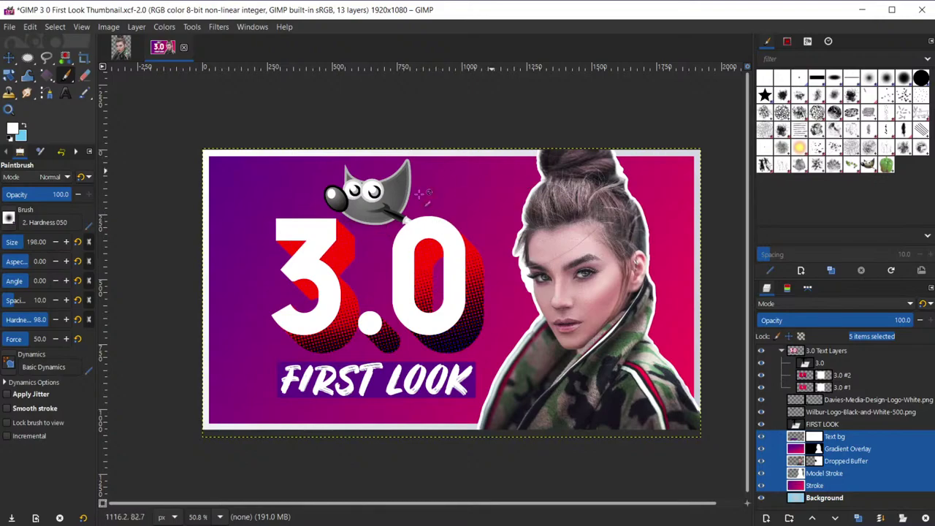
left_click(501, 198)
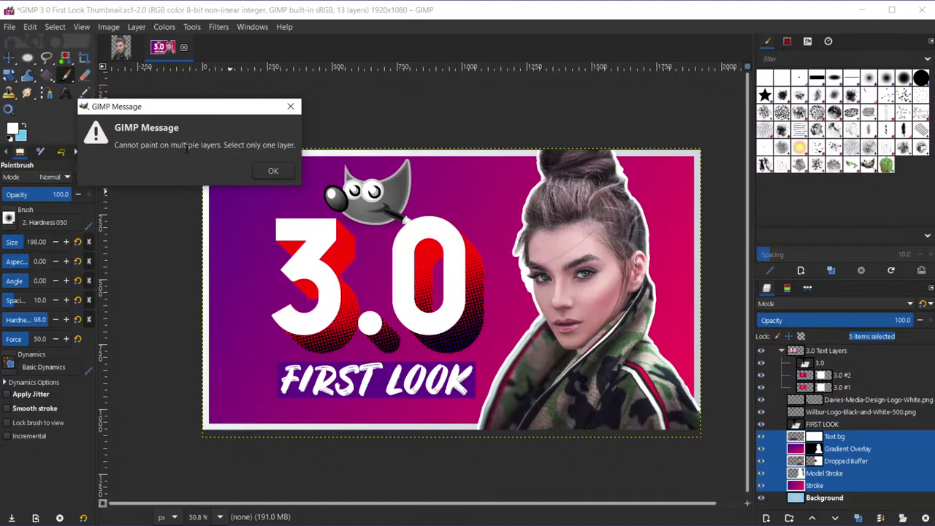
left_click(269, 174)
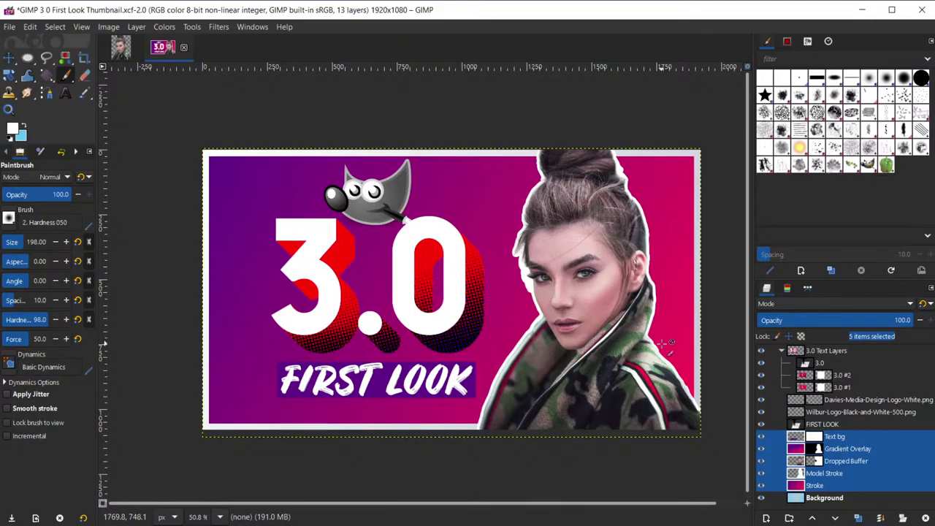
key("alt+Tab")
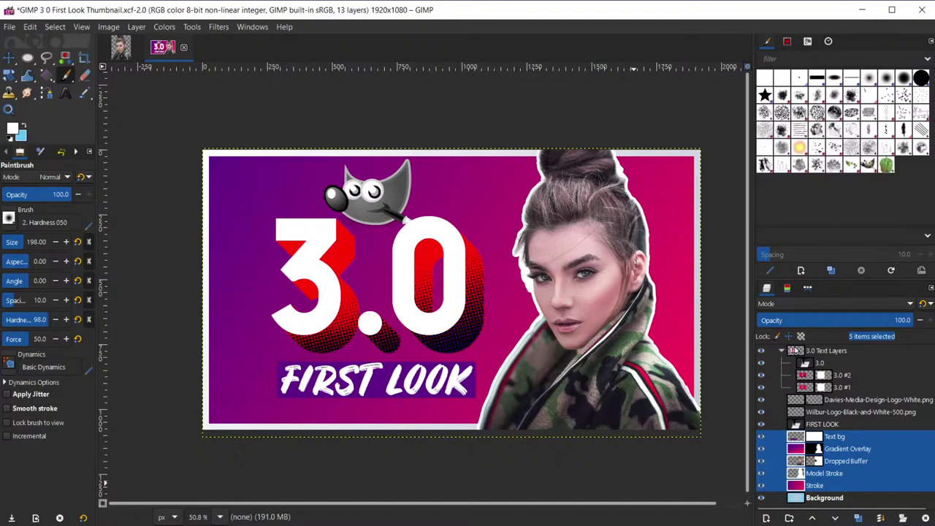
Rotate the 3.0, 3.0 #2 and 3.0 #1 layers together by about -31.84 degrees, and undo the rotation.
left_click(795, 351)
left_click(804, 363)
left_click(804, 387, "shift")
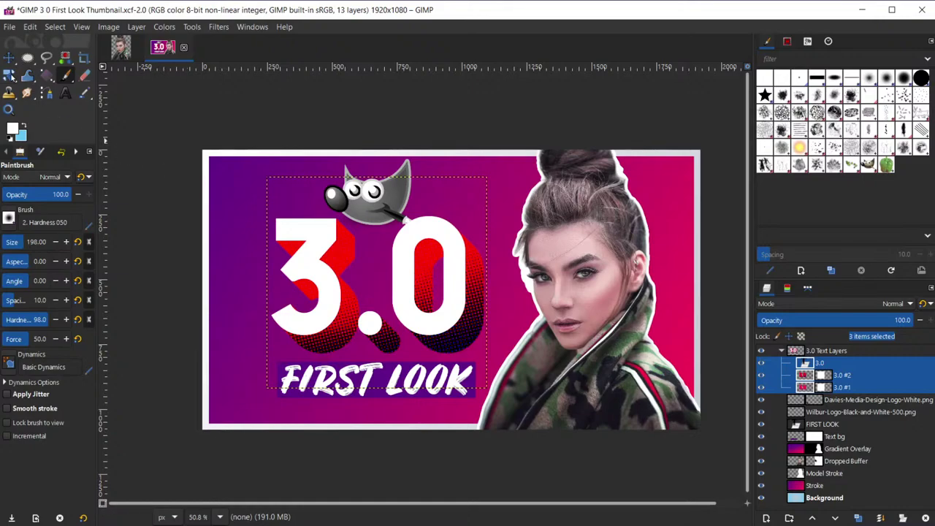
left_click(9, 76)
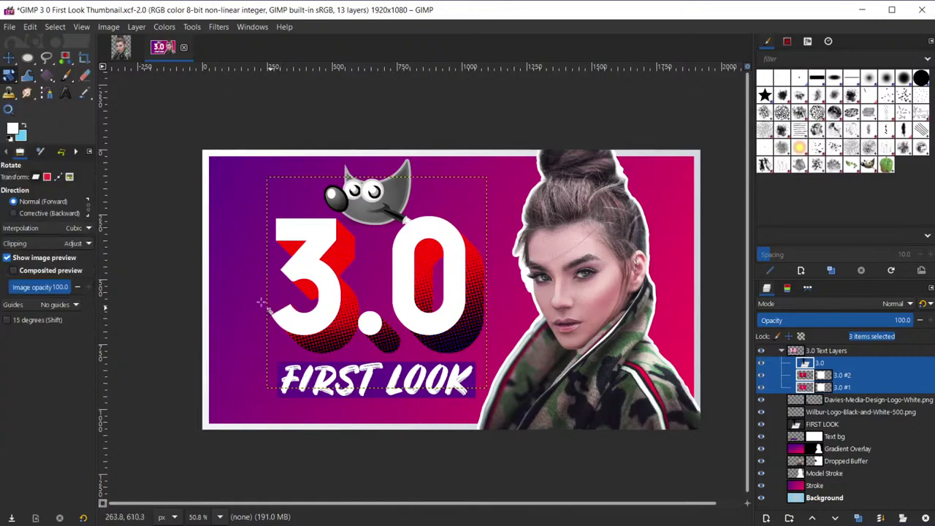
left_click_drag(282, 236, 267, 286)
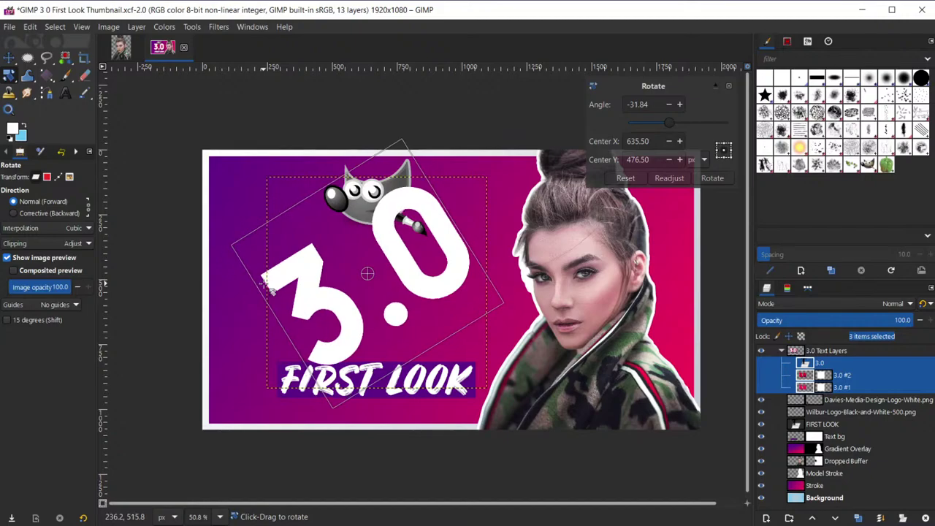
left_click(710, 178)
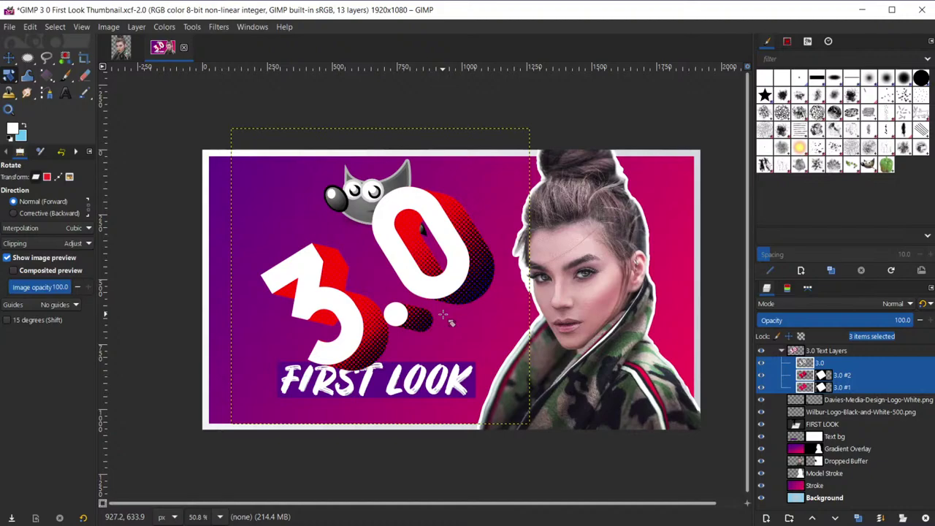
key("ctrl+z")
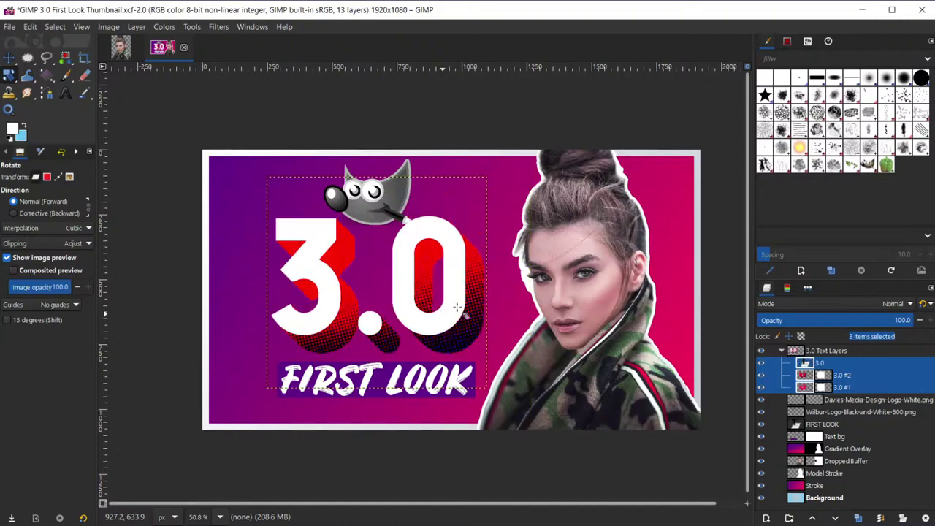
left_click(772, 363)
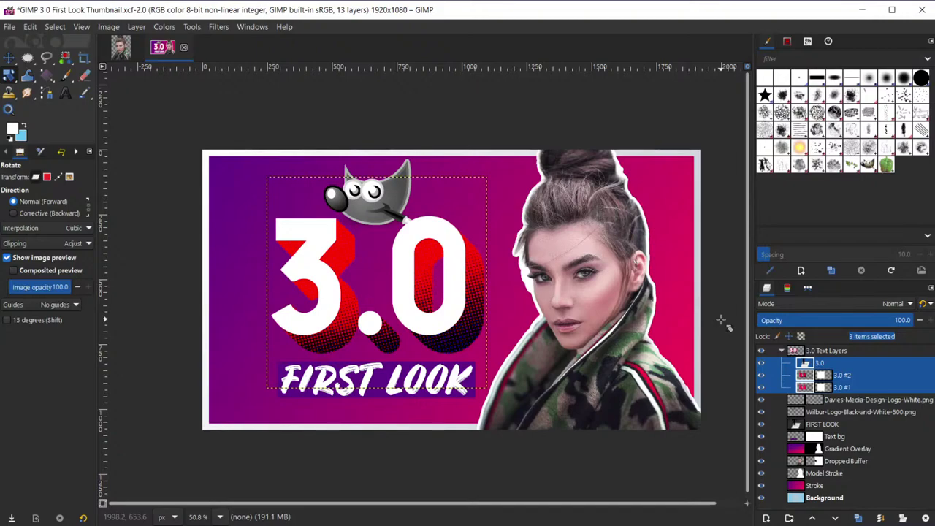
key("alt+Tab")
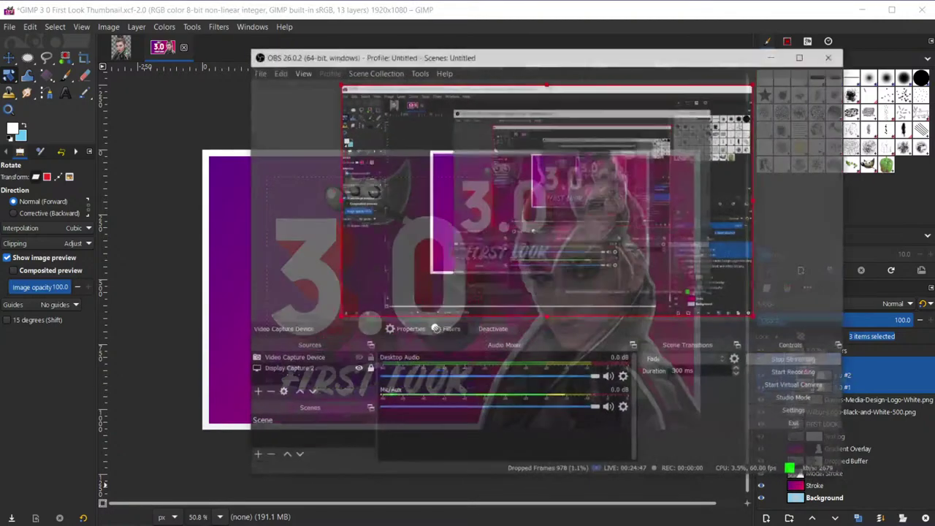
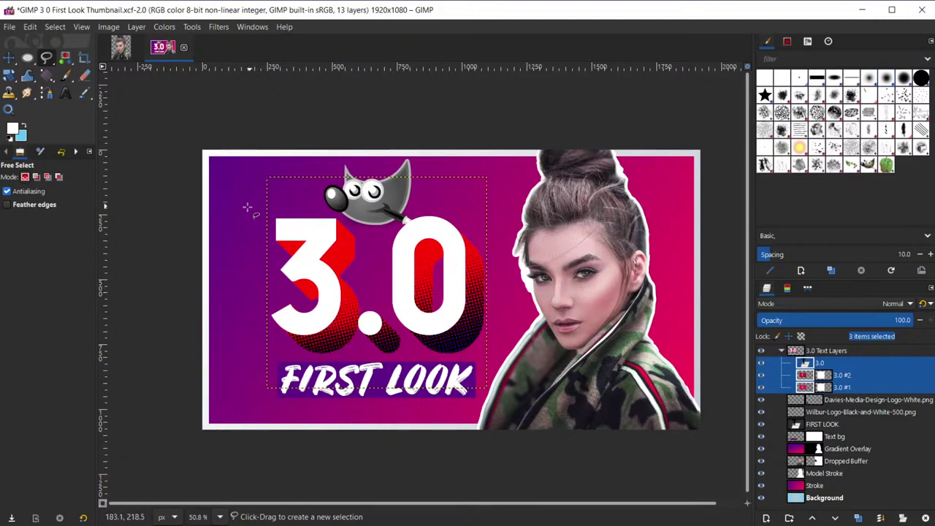
Draw a freehand selection around the 3.0 and FIRST LOOK text, and repeatedly clear and restore it, ending with no selection.
mouse_move(254, 212)
left_mouse_down()
mouse_move(266, 245)
mouse_move(255, 294)
mouse_move(260, 344)
mouse_move(269, 382)
mouse_move(290, 400)
mouse_move(344, 413)
mouse_move(485, 397)
mouse_move(498, 219)
mouse_move(471, 192)
mouse_move(331, 173)
mouse_move(255, 212)
left_mouse_up()
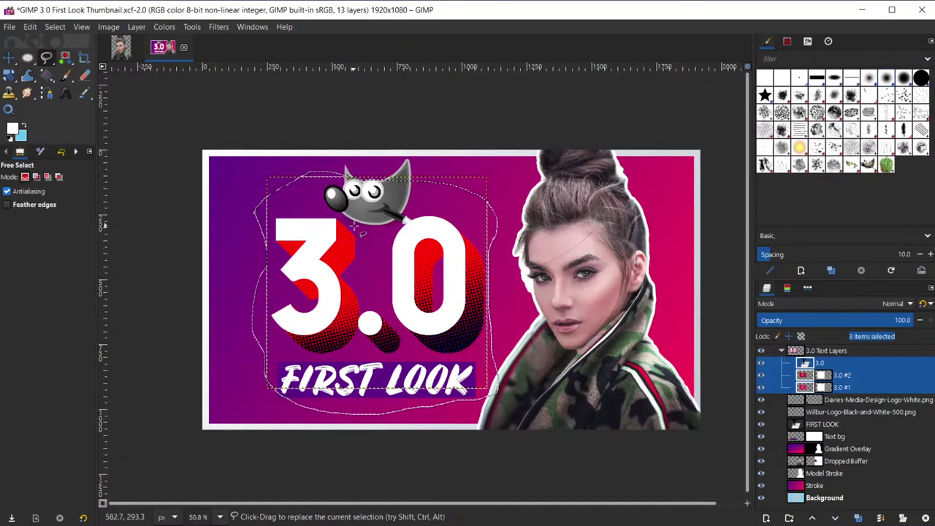
key("Return")
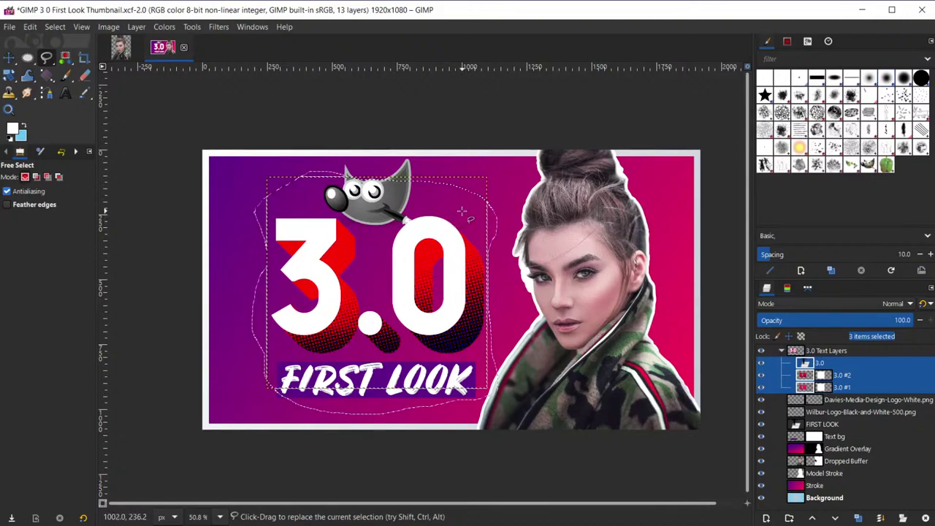
key("ctrl+shift+a")
key("ctrl+z")
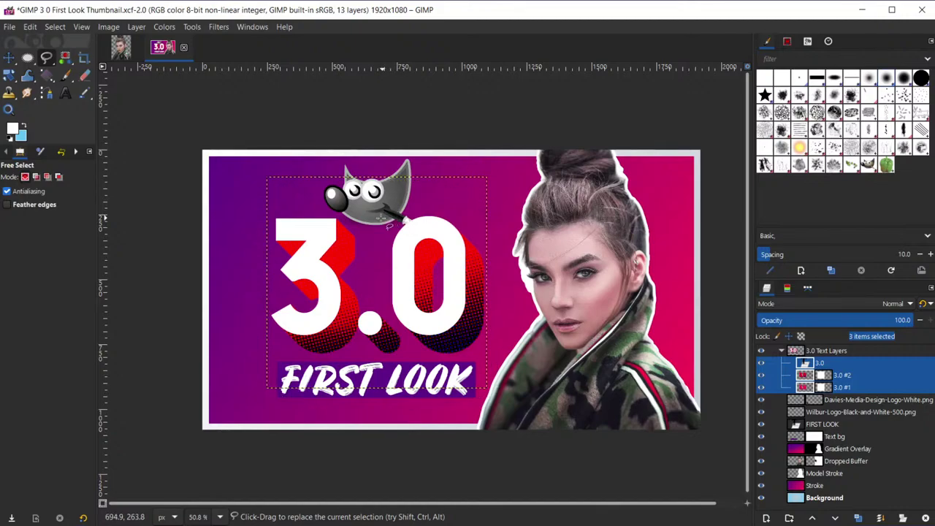
key("ctrl+shift+a")
key("ctrl+shift+a")
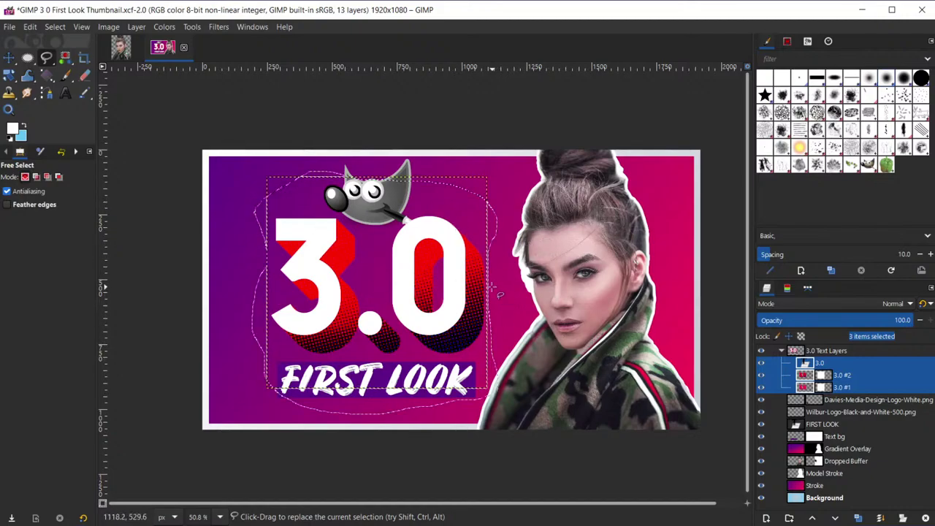
key("ctrl+shift+a")
key("ctrl+shift+a")
key("ctrl+z")
key("ctrl+shift+a")
key("ctrl+z")
key("ctrl+shift+a")
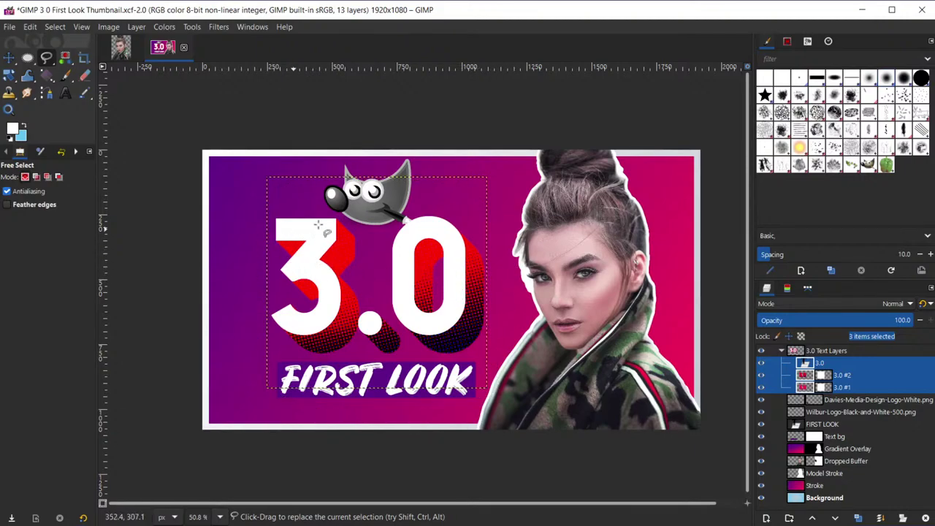
key("ctrl+z")
key("ctrl+shift+a")
key("ctrl+z")
key("ctrl+shift+a")
key("ctrl+z")
key("ctrl+shift+a")
key("ctrl+z")
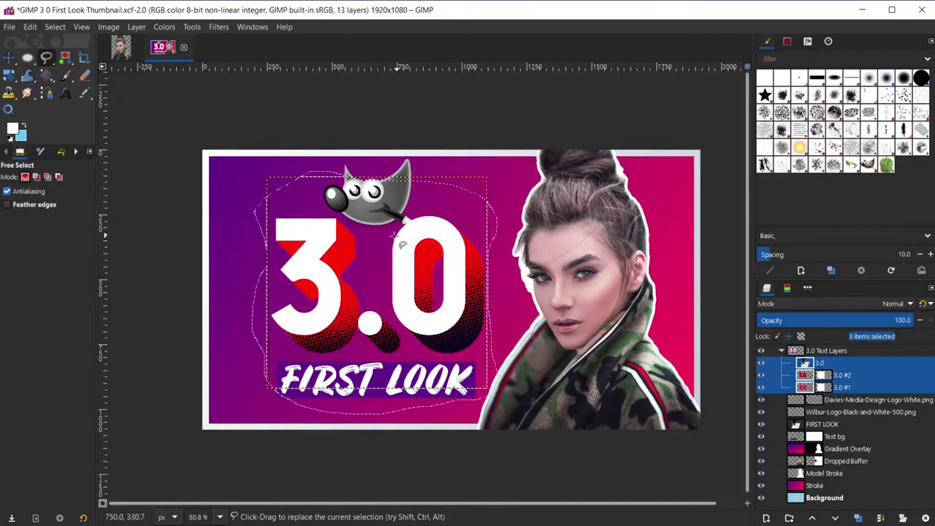
key("ctrl+shift+a")
key("ctrl+z")
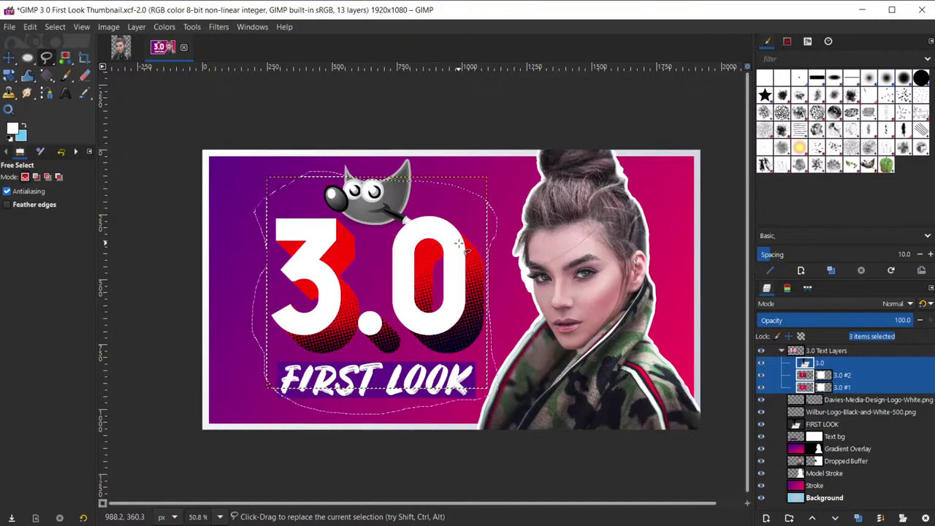
key("ctrl+shift+a")
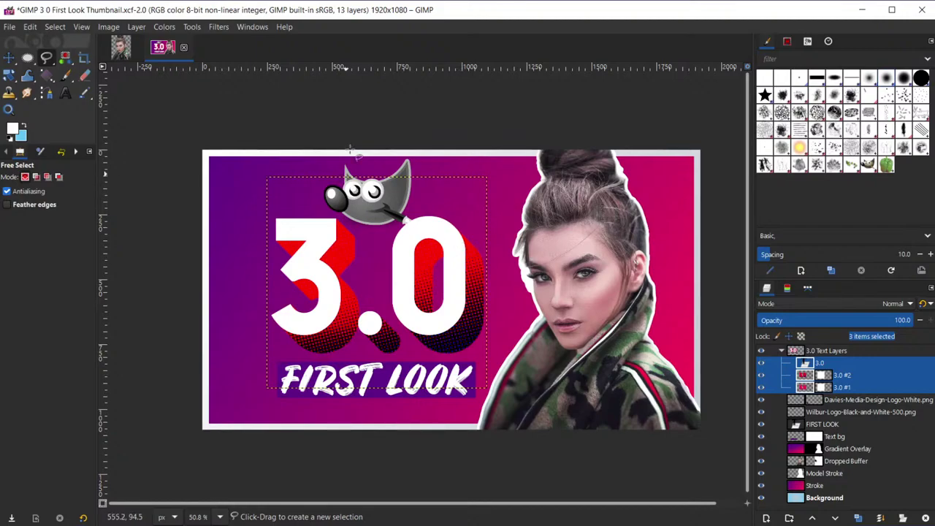
Switch through the grouped tools, choosing Foreground Select, Rectangle Select and finally the Alignment tool.
scroll(41, 60, "down", 1)
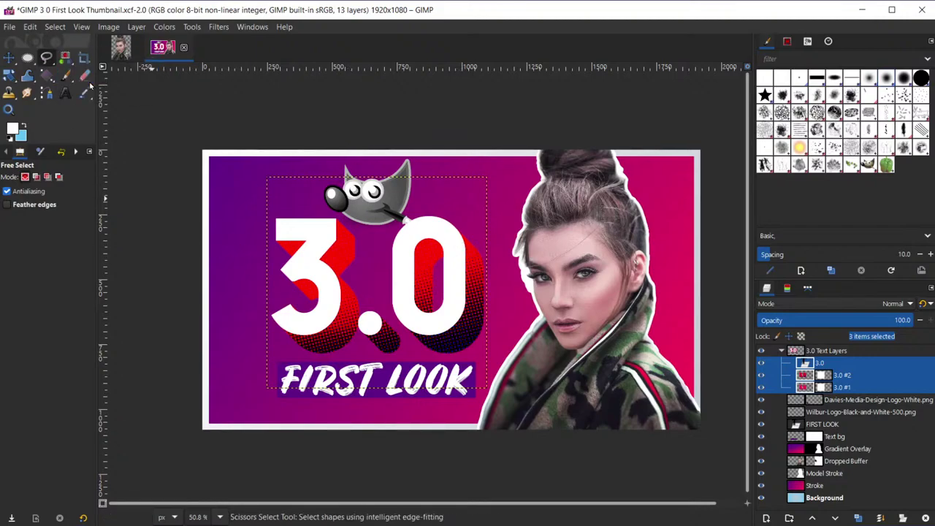
left_click_drag(44, 65, 103, 94)
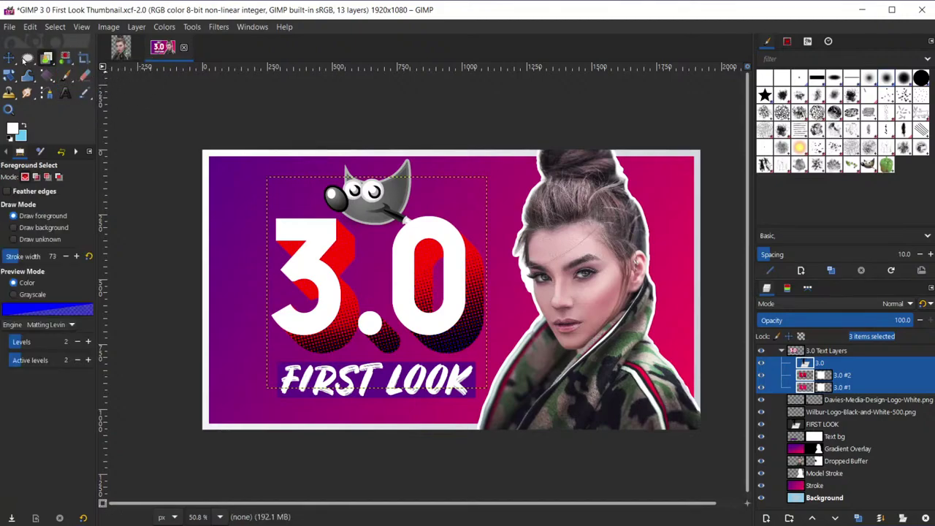
left_click_drag(27, 60, 51, 75)
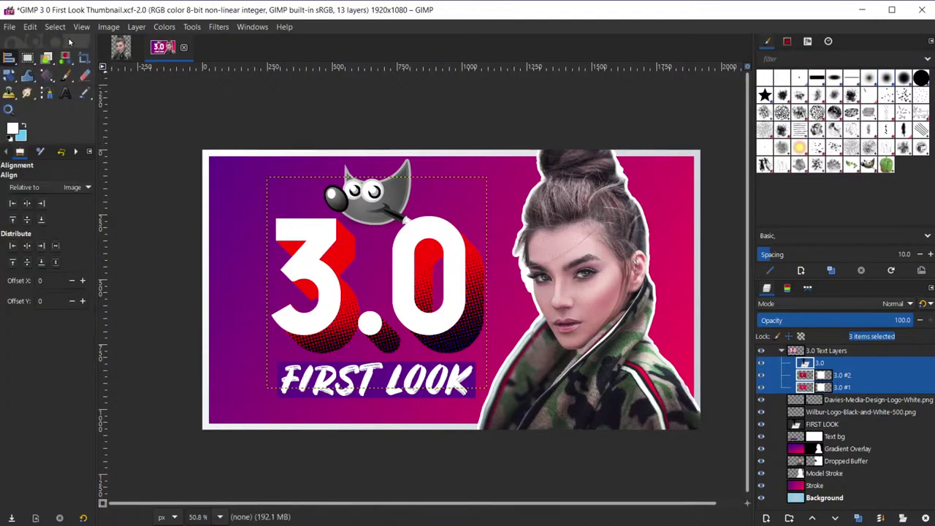
Change the interface's icon theme from Color to Symbolic in the preferences.
left_click(30, 28)
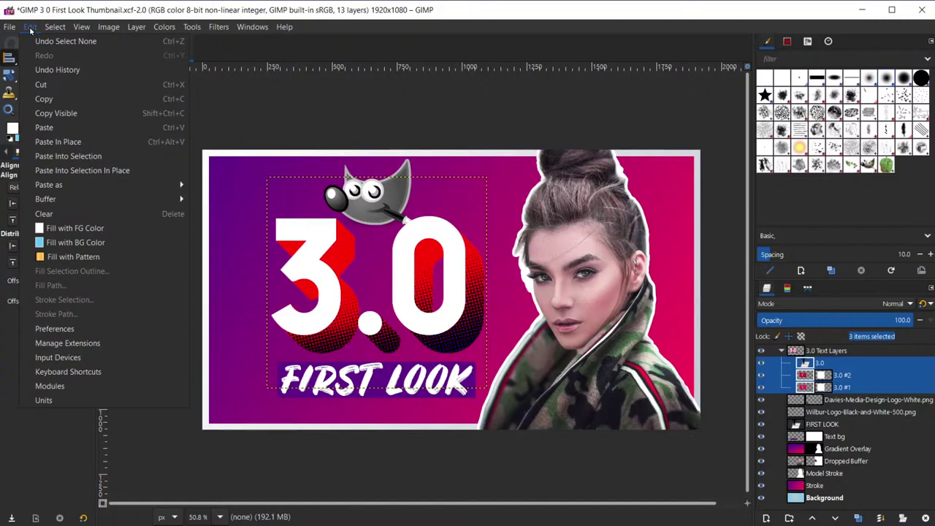
left_click(61, 329)
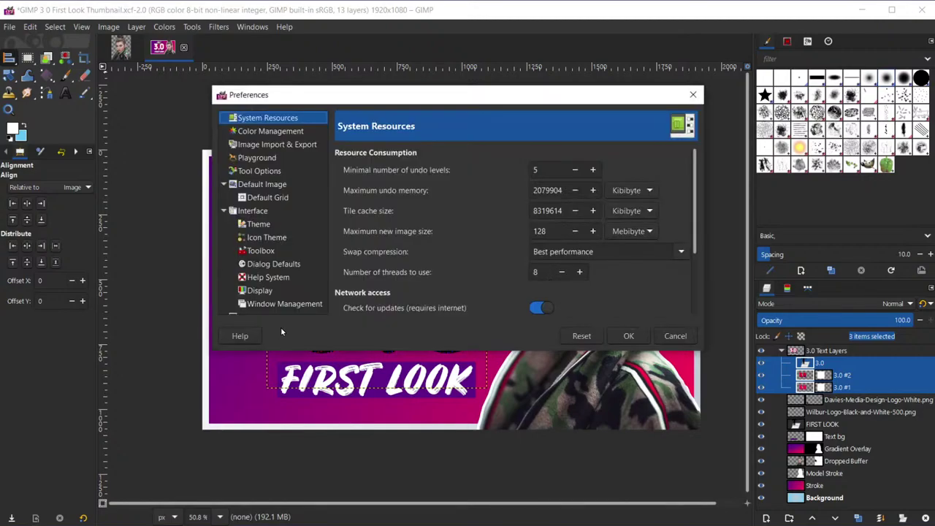
left_click(272, 240)
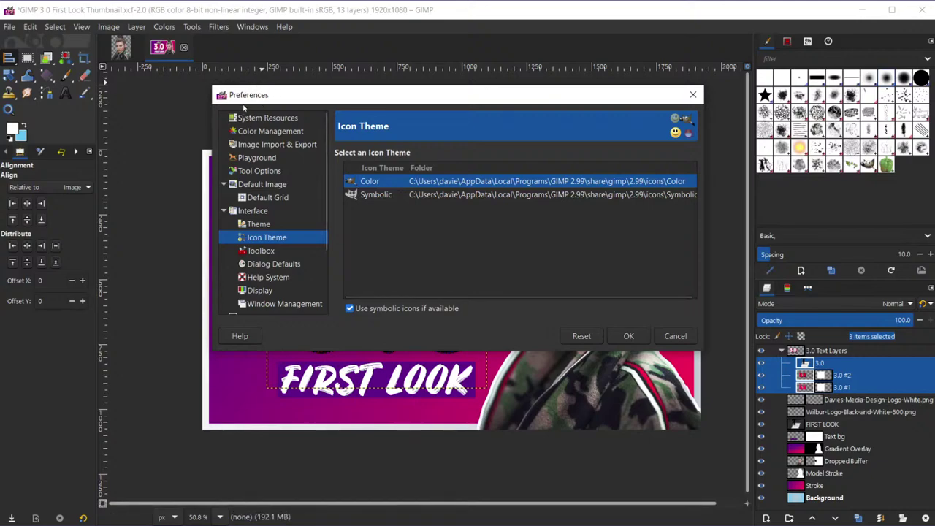
left_click(385, 195)
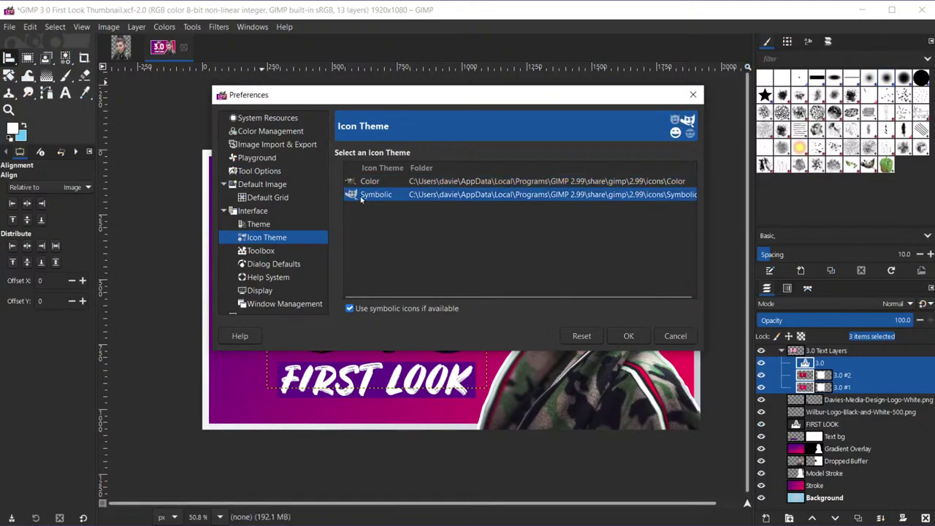
left_click(628, 337)
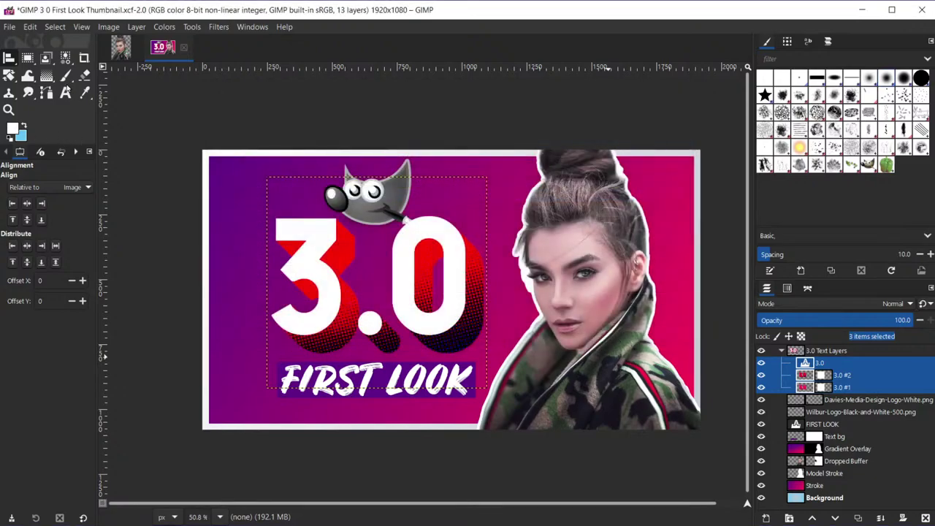
Switch the active paint tool between Pencil, Paintbrush and Airbrush, finishing on the Paintbrush.
right_click(62, 77)
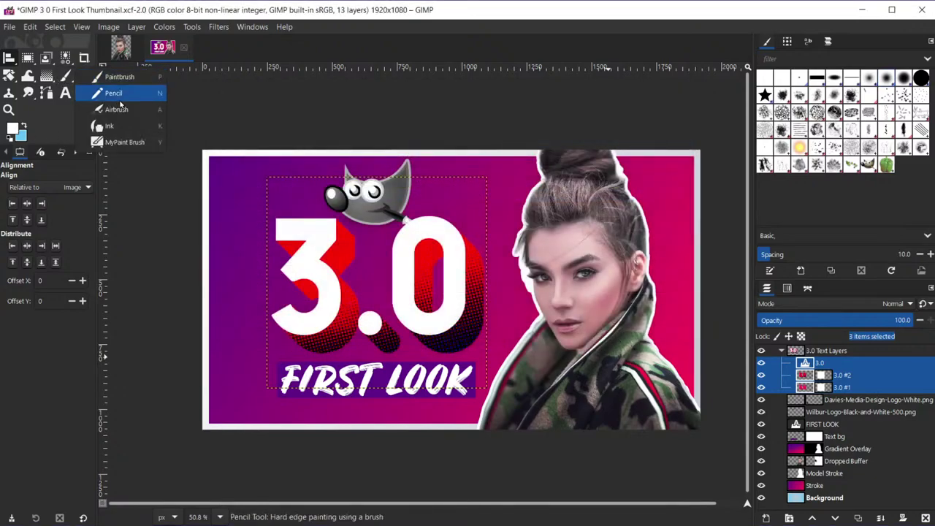
left_click(117, 92)
right_click(66, 78)
left_click(104, 77)
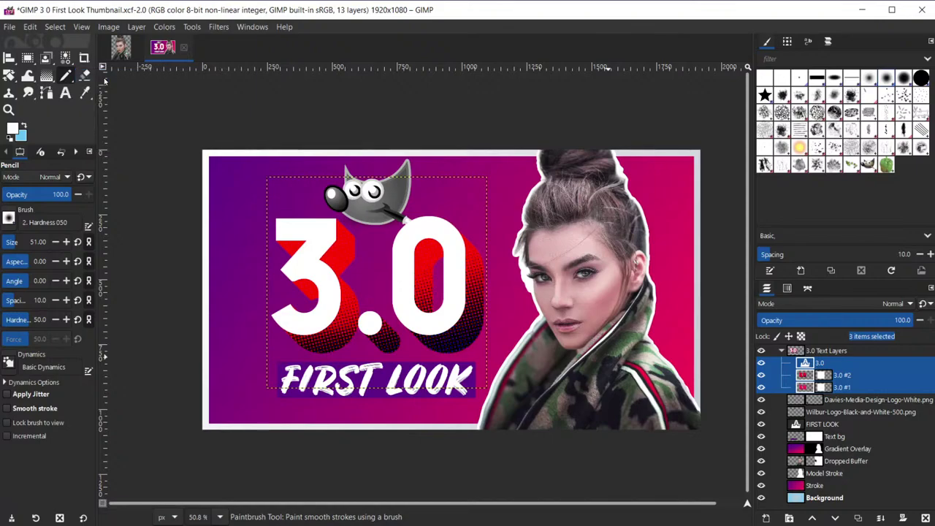
right_click(66, 76)
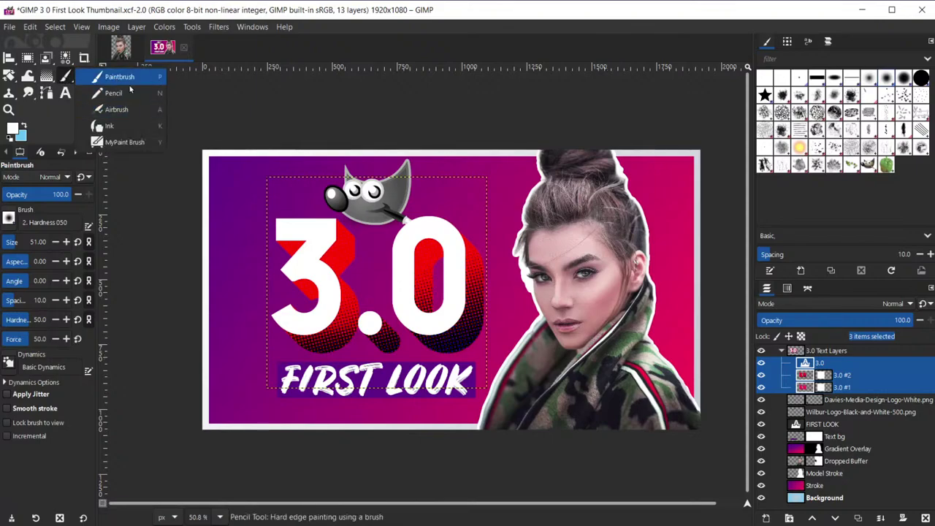
left_click(102, 108)
right_click(66, 76)
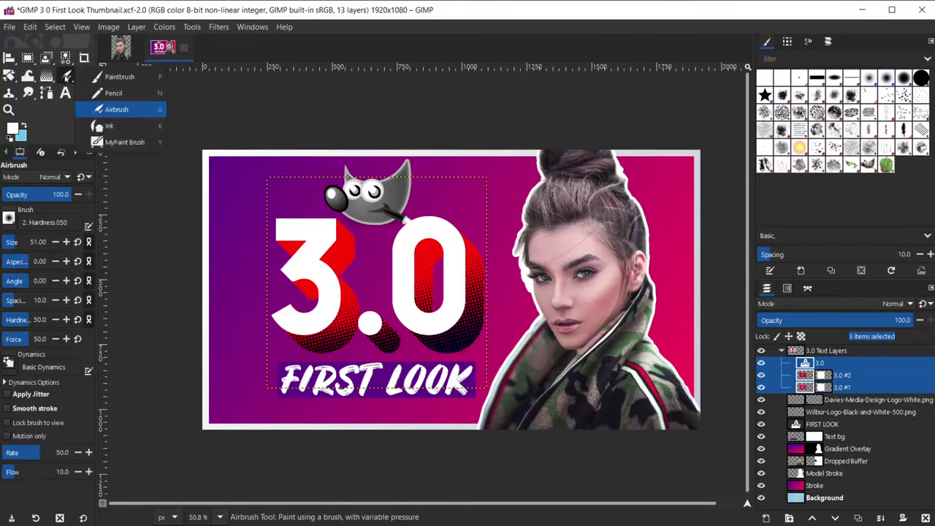
left_click(105, 77)
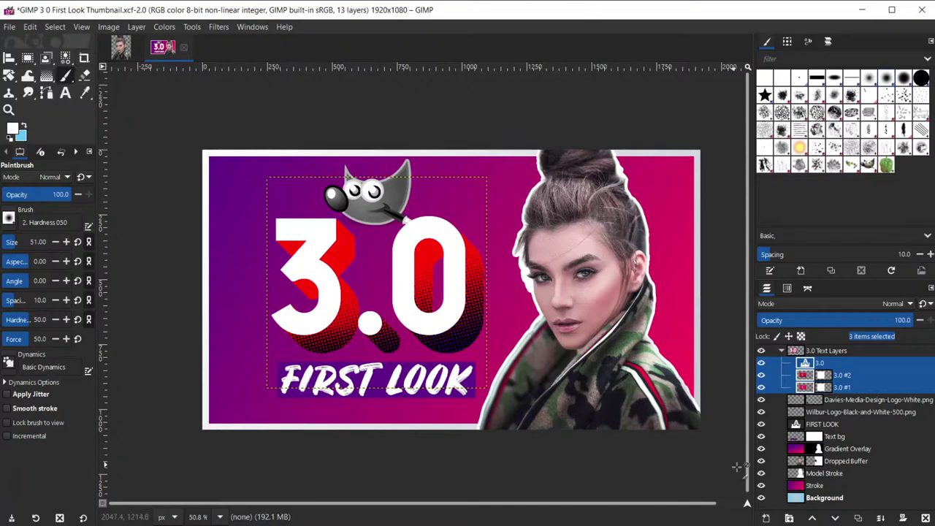
Create three transparent 1920 × 1080 px layers named Background 2, one above each selected 3.0 layer, and delete them.
left_click(768, 520)
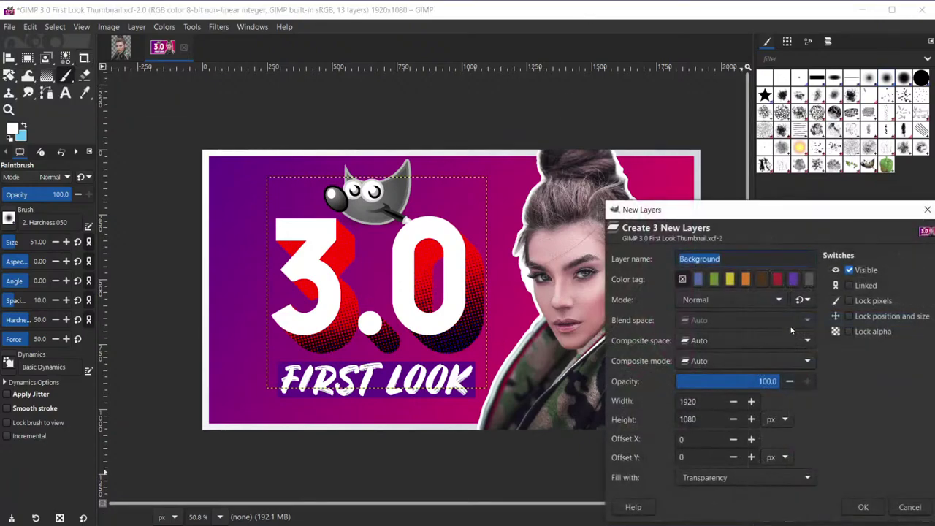
left_click_drag(735, 216, 624, 84)
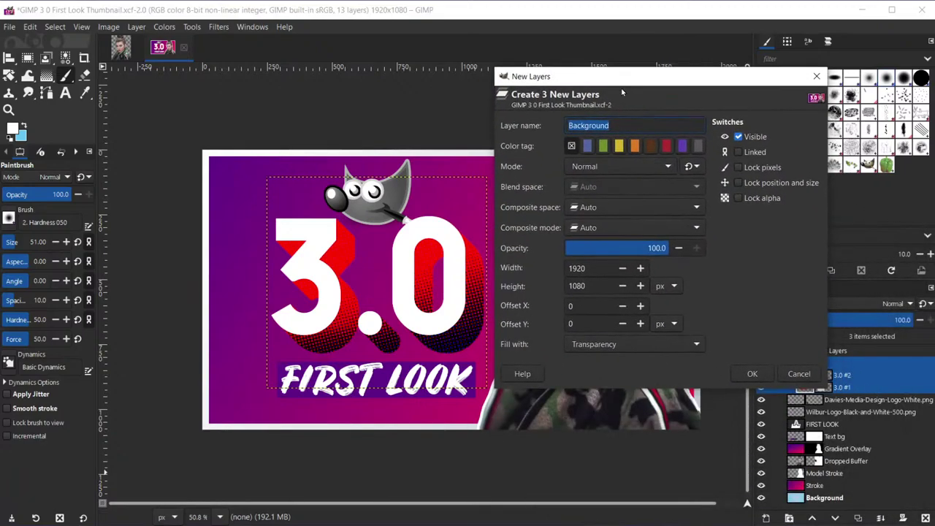
left_click(618, 128)
type("2")
left_click(753, 373)
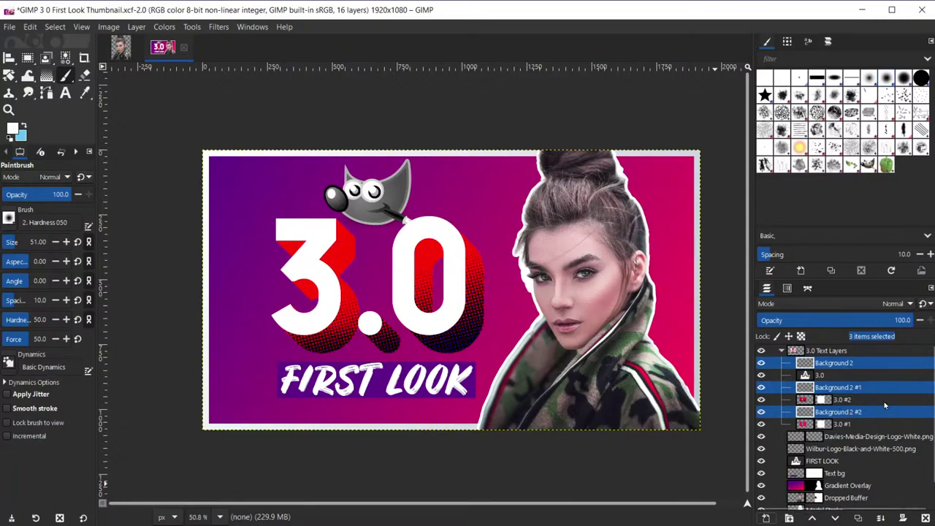
left_click(925, 517)
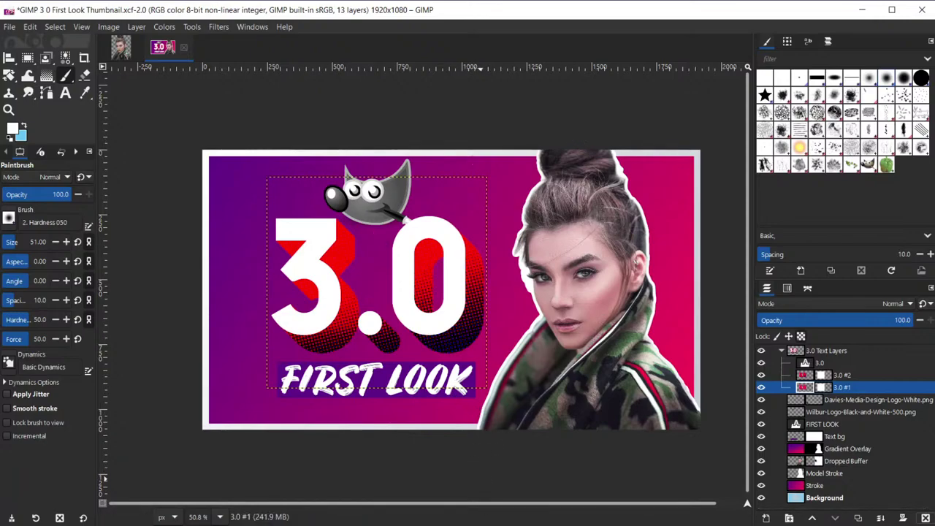
Switch to the OBS window with the streaming controls.
mouse_move(419, 453)
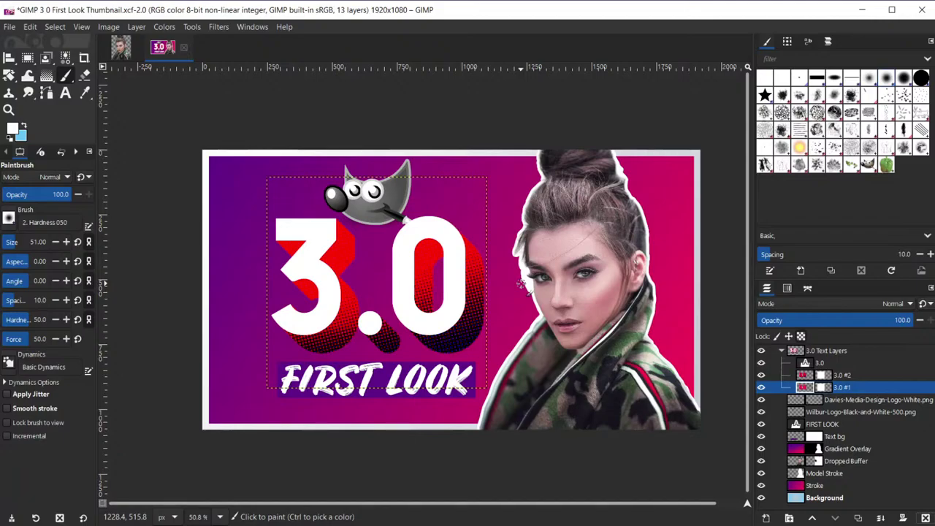
left_click(438, 523)
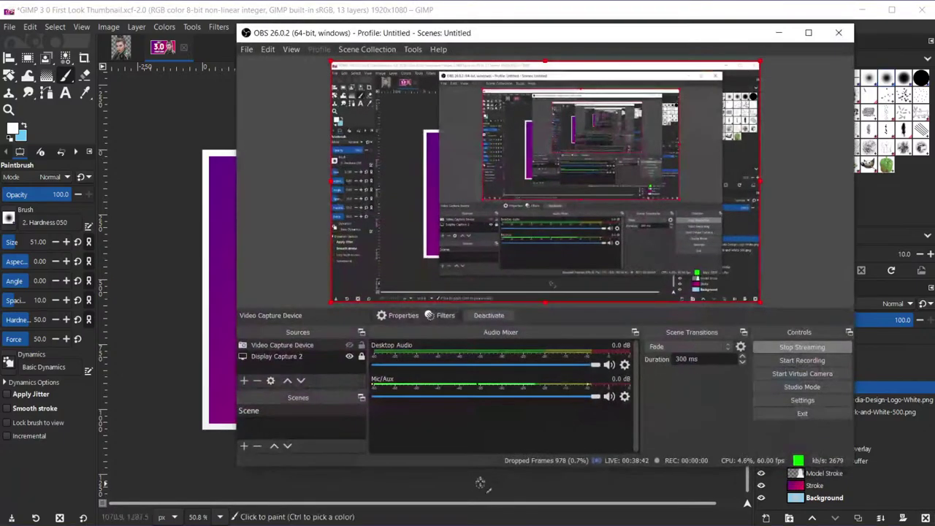